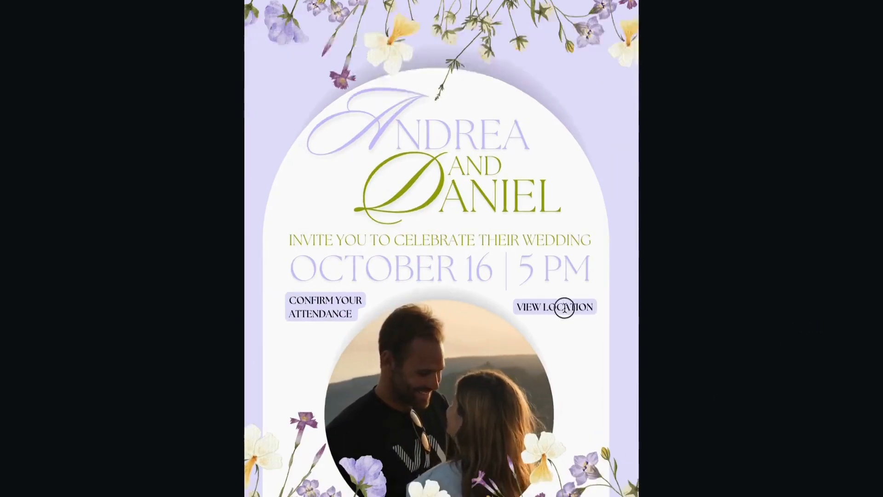
Open the map location linked from the invitation's VIEW LOCATION button
{"action": "left_click", "coordinate": [544, 298]}
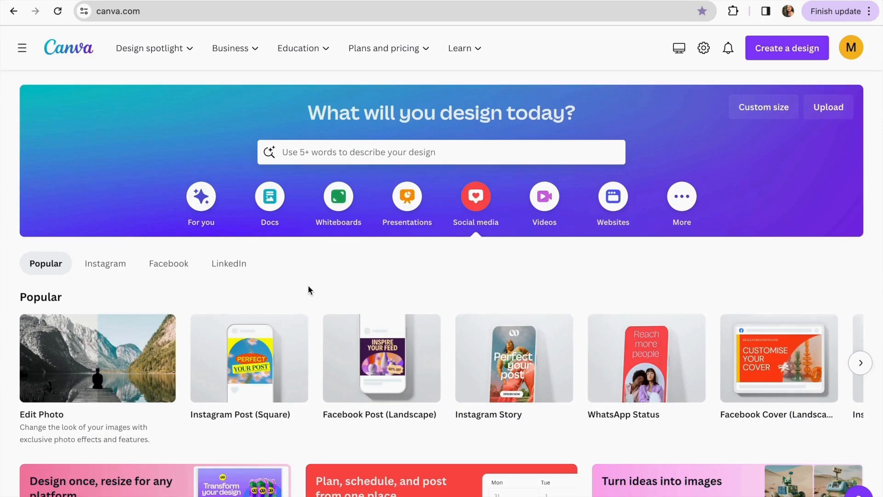
Search for 'wedding invitation' templates and create a blank Wedding Invitation design
{"action": "left_click", "coordinate": [363, 161]}
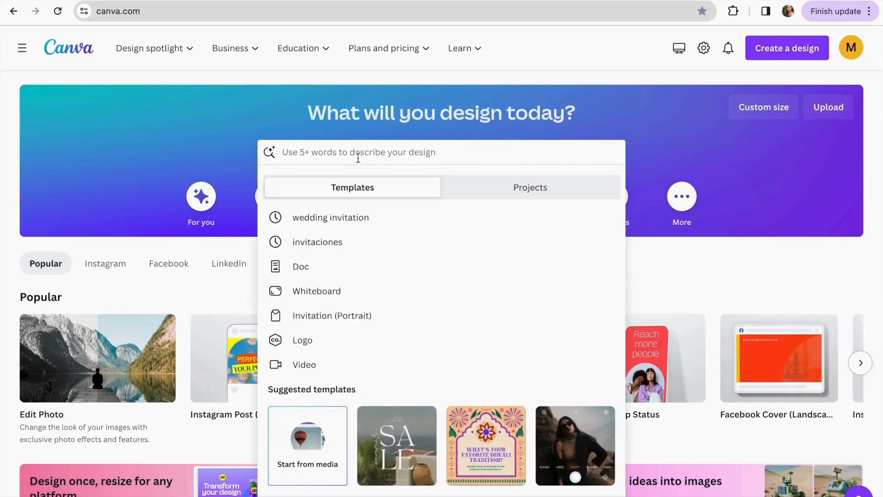
{"action": "type", "text": "we"}
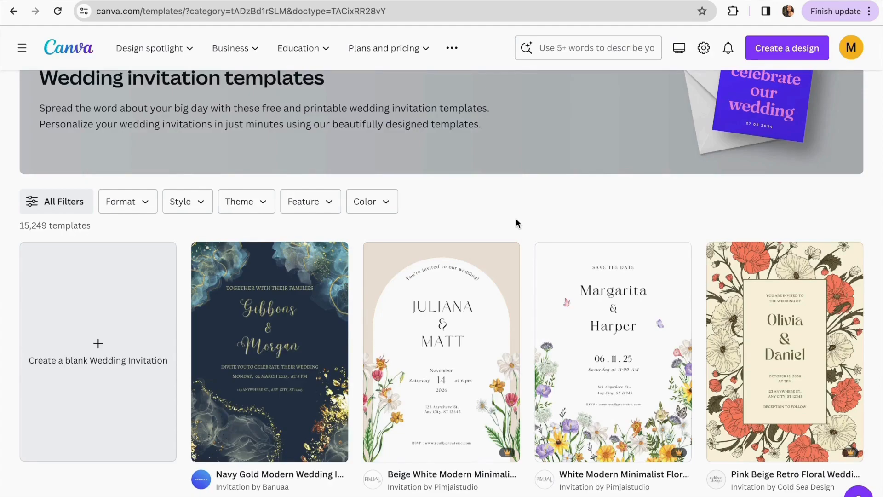
{"action": "scroll", "coordinate": [515, 218], "scroll_direction": "down", "scroll_amount": 1}
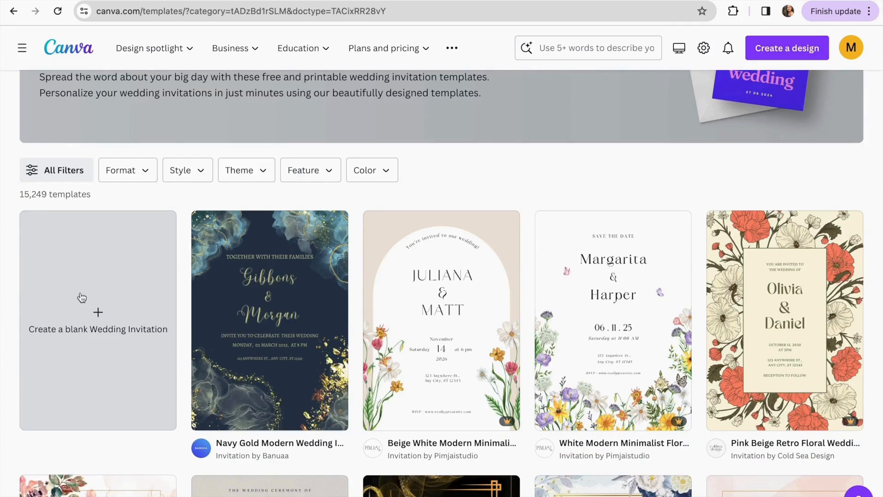
{"action": "scroll", "coordinate": [81, 298], "scroll_direction": "down", "scroll_amount": 1}
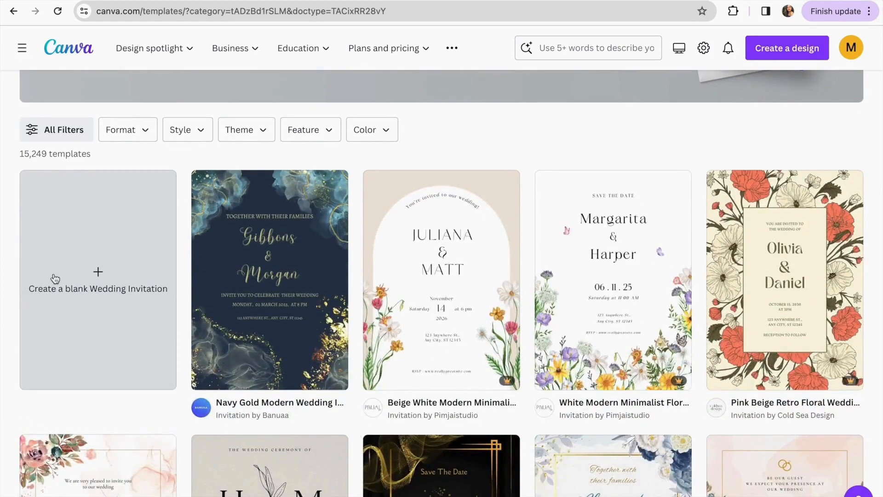
{"action": "left_click", "coordinate": [101, 275]}
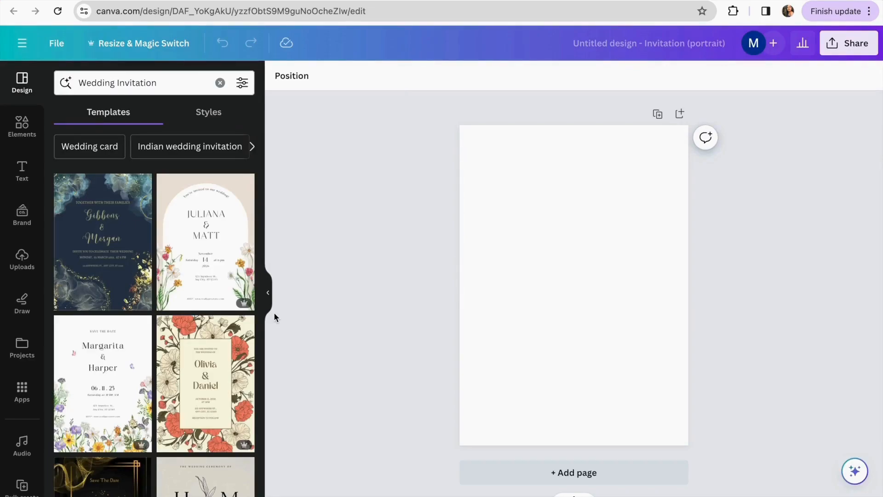
Add the Summer Days font combination from the Text panel to the page
{"action": "left_click", "coordinate": [22, 171]}
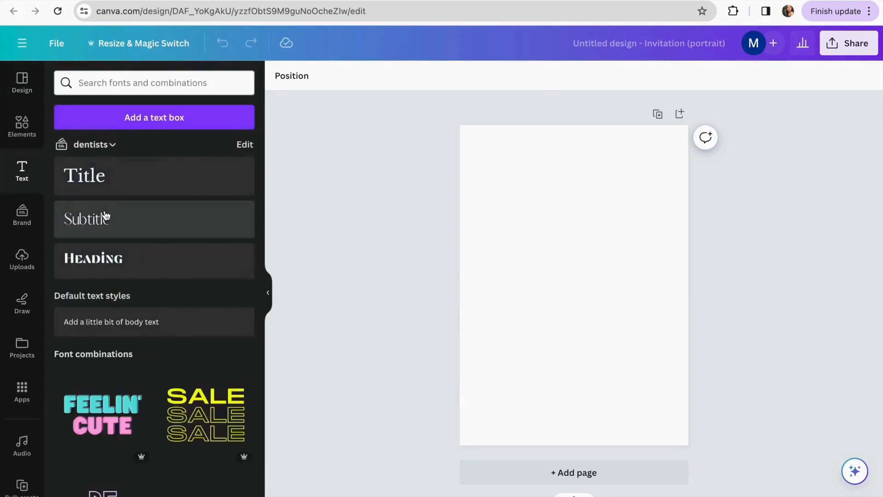
{"action": "scroll", "coordinate": [115, 354], "scroll_direction": "down", "scroll_amount": 1}
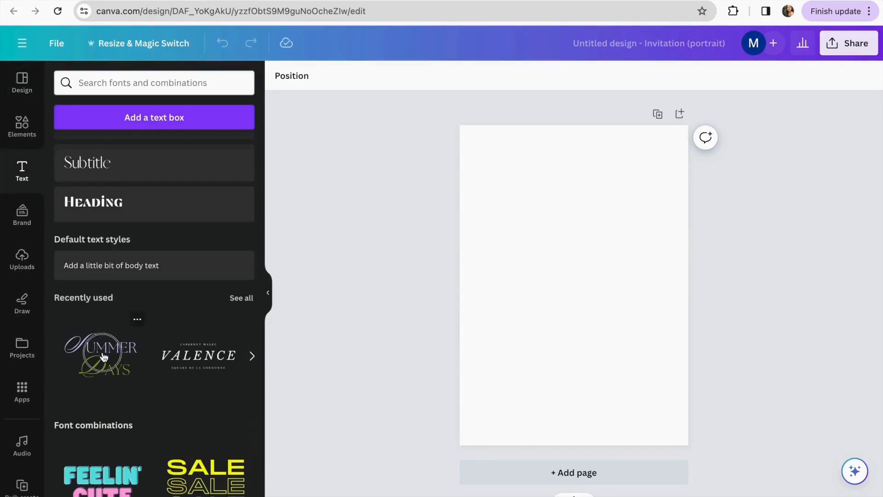
{"action": "left_click", "coordinate": [716, 203]}
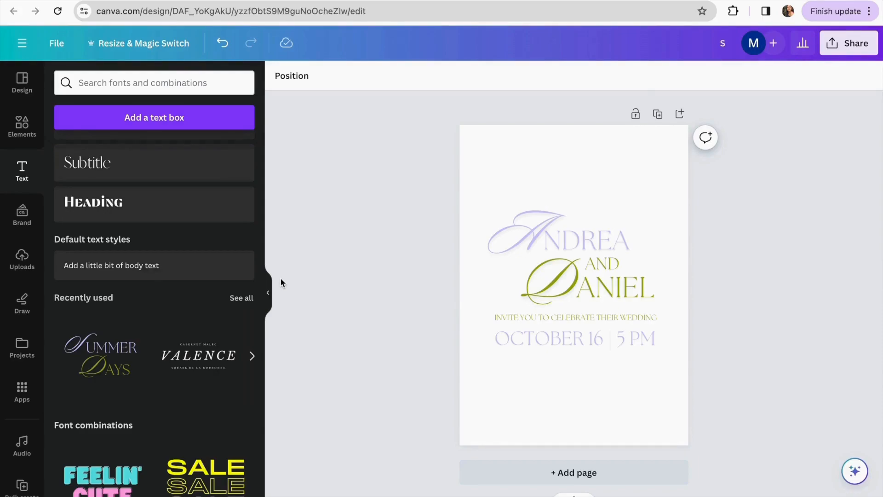
Search Elements for 'flowers border' and filter the results to Graphics
{"action": "left_click", "coordinate": [29, 131]}
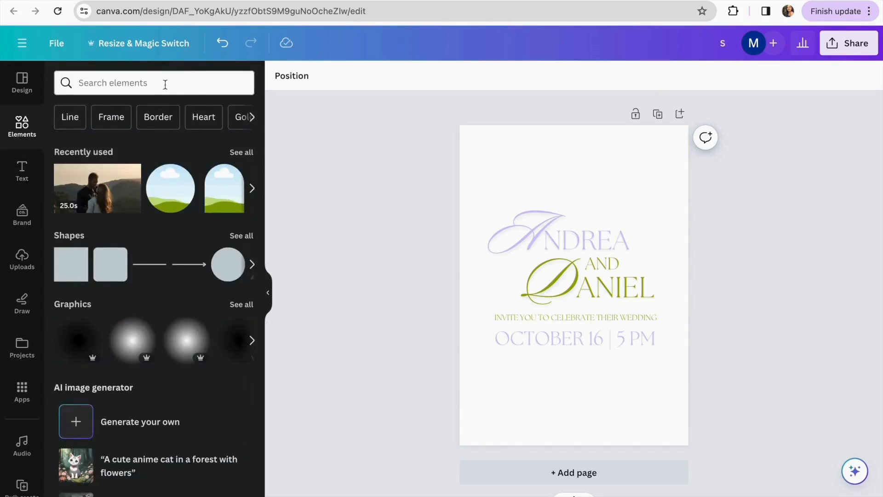
{"action": "left_click", "coordinate": [127, 82]}
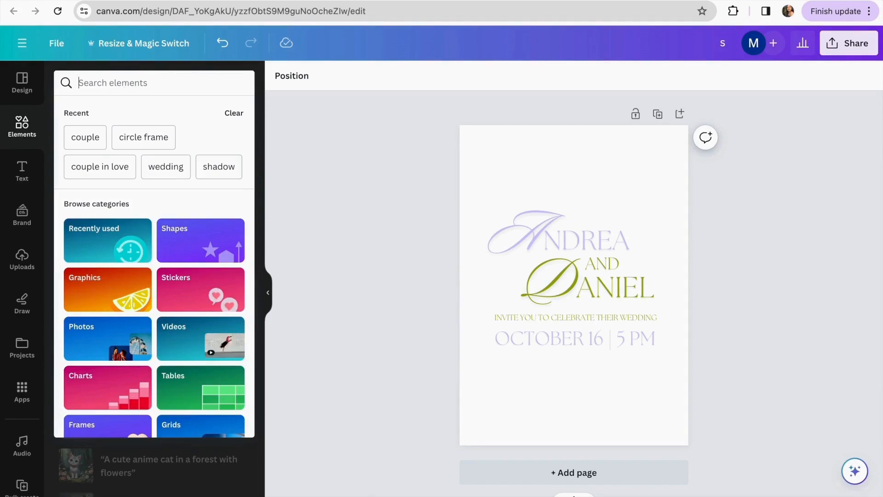
{"action": "type", "text": "flower"}
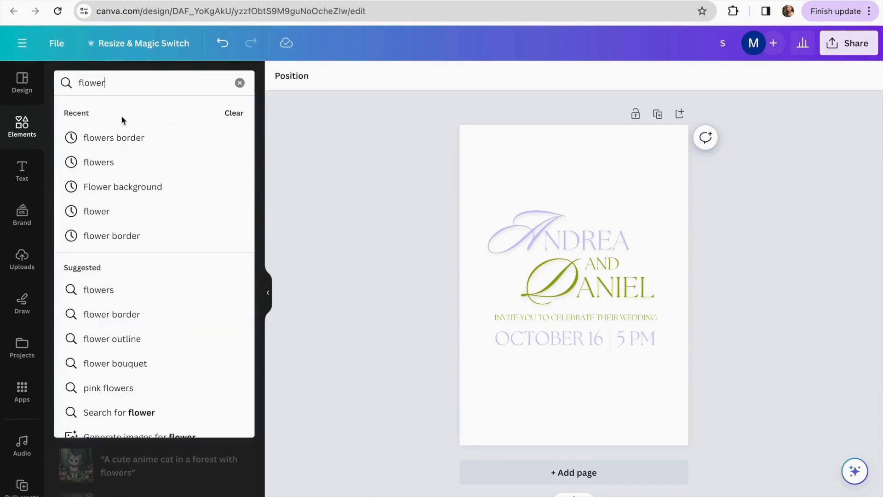
{"action": "left_click", "coordinate": [119, 137]}
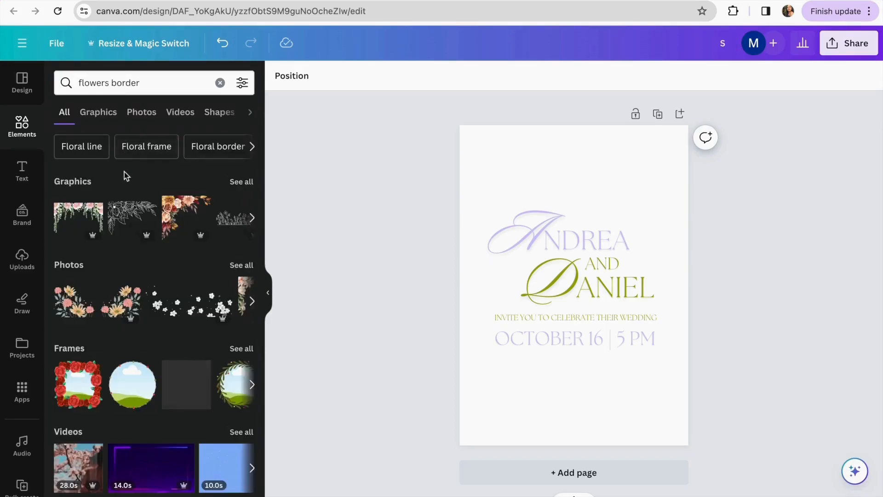
{"action": "left_click", "coordinate": [101, 117]}
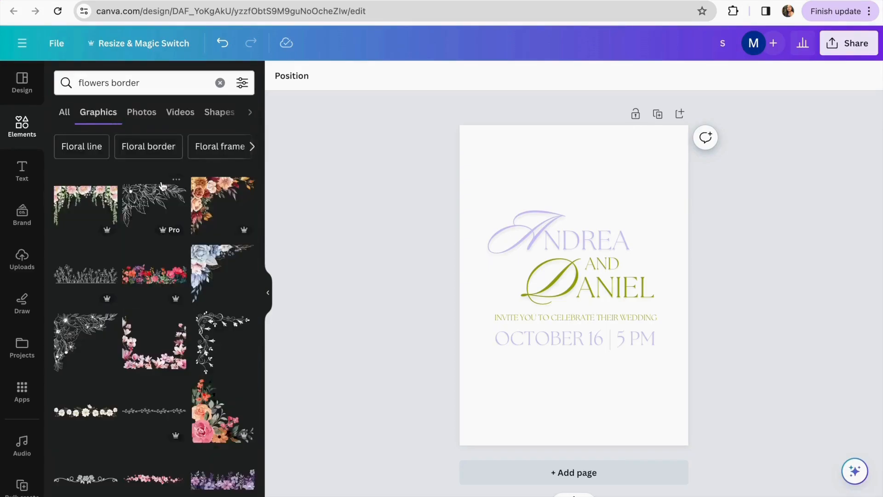
{"action": "scroll", "coordinate": [198, 282], "scroll_direction": "down", "scroll_amount": 1}
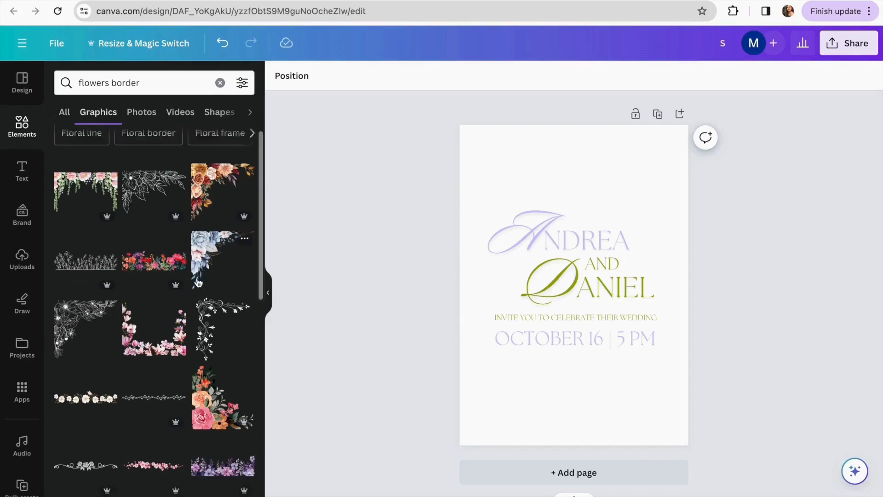
{"action": "scroll", "coordinate": [198, 282], "scroll_direction": "down", "scroll_amount": 1}
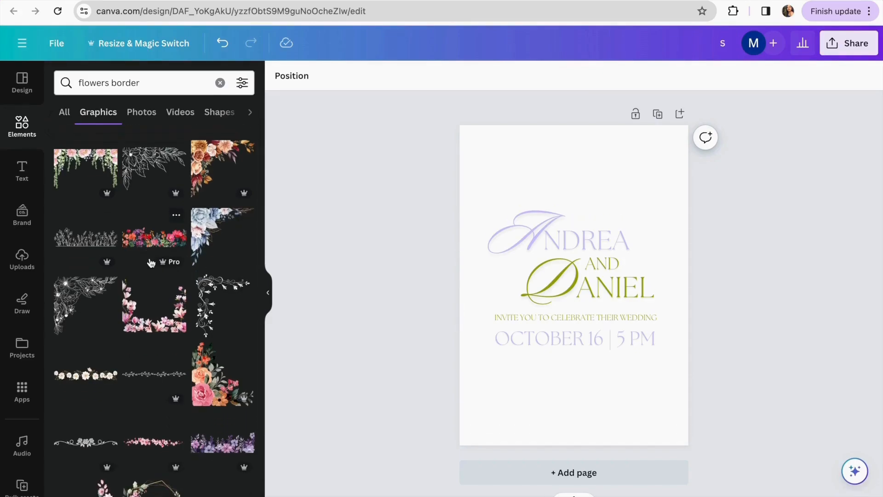
{"action": "scroll", "coordinate": [153, 273], "scroll_direction": "down", "scroll_amount": 1}
Place the wildflower strip and stretch it along the bottom edge of the page
{"action": "left_click_drag", "start_coordinate": [477, 379], "coordinate": [416, 358]}
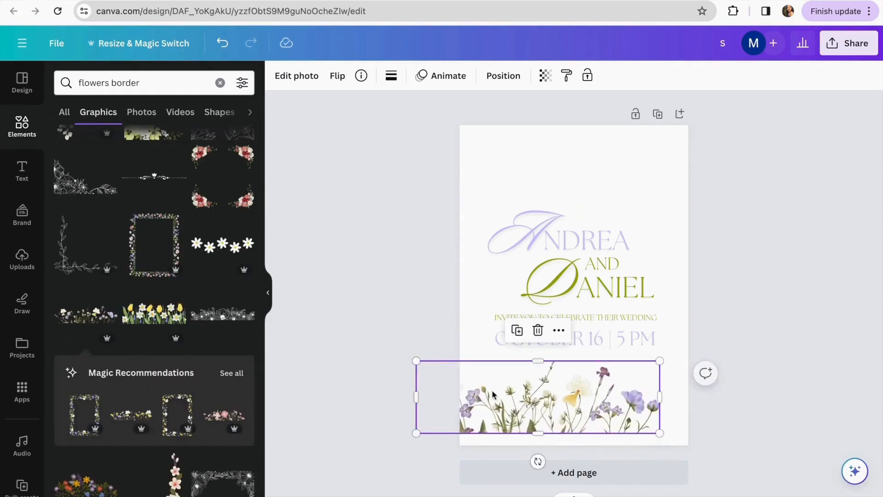
{"action": "left_click_drag", "start_coordinate": [493, 395], "coordinate": [529, 406]}
{"action": "left_click_drag", "start_coordinate": [452, 372], "coordinate": [426, 365]}
{"action": "mouse_move", "coordinate": [529, 404]}
{"action": "left_mouse_down"}
{"action": "mouse_move", "coordinate": [529, 397]}
{"action": "mouse_move", "coordinate": [530, 412]}
{"action": "left_mouse_up"}
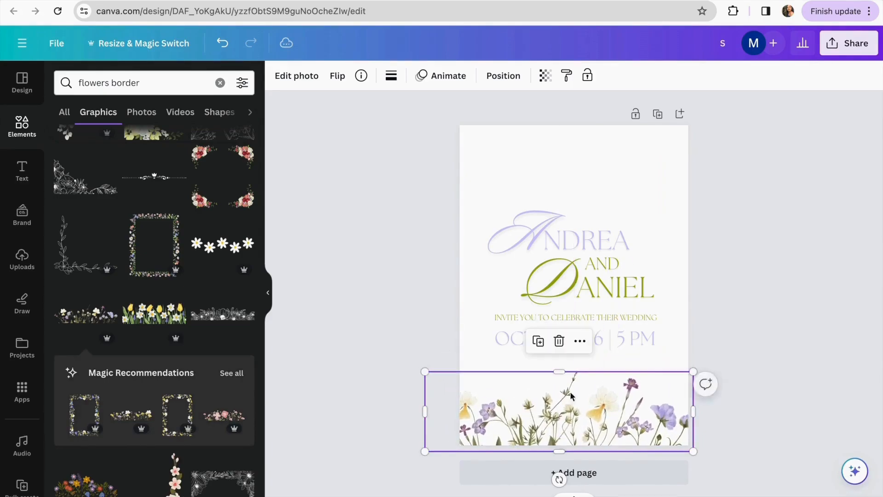
{"action": "left_click", "coordinate": [731, 310]}
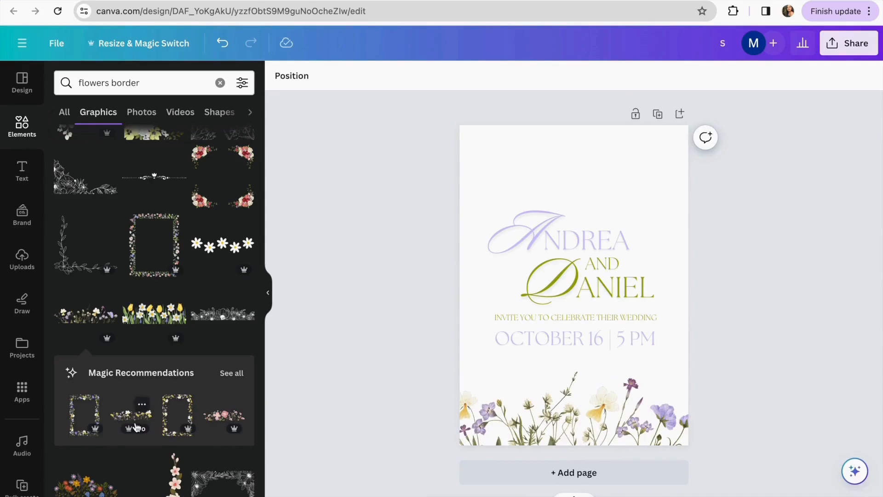
{"action": "scroll", "coordinate": [137, 428], "scroll_direction": "down", "scroll_amount": 3}
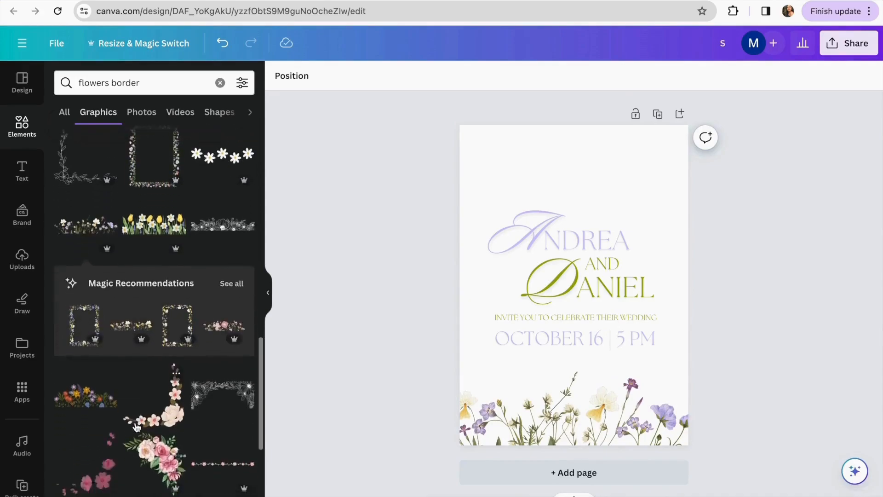
Duplicate the wildflower border, rotate the copy 180° and centre it along the top edge
{"action": "left_click", "coordinate": [506, 423]}
{"action": "left_click", "coordinate": [539, 340]}
{"action": "left_click_drag", "start_coordinate": [562, 428], "coordinate": [576, 182]}
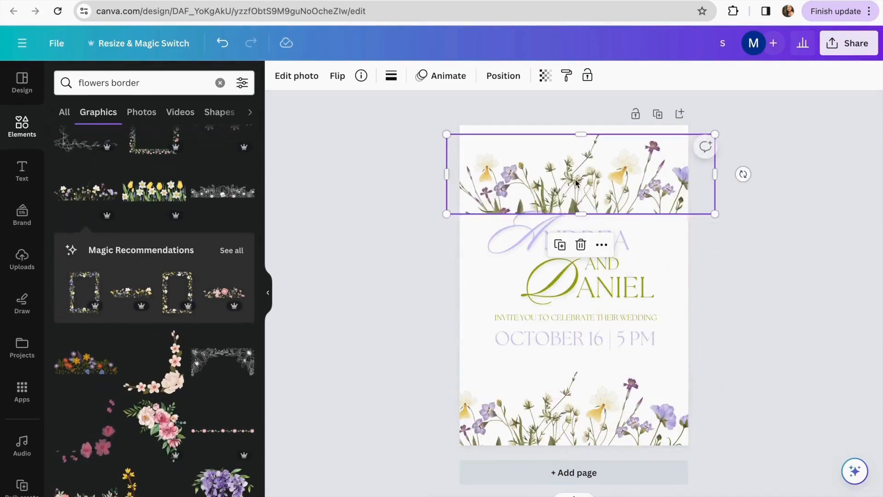
{"action": "left_click_drag", "start_coordinate": [743, 173], "coordinate": [393, 178]}
{"action": "left_click_drag", "start_coordinate": [539, 194], "coordinate": [550, 181]}
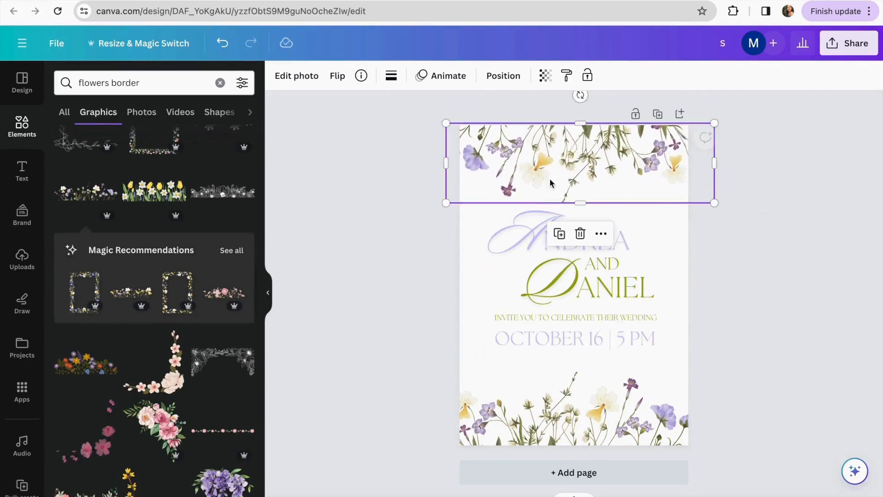
{"action": "left_click_drag", "start_coordinate": [654, 180], "coordinate": [659, 170]}
{"action": "left_click", "coordinate": [720, 258]}
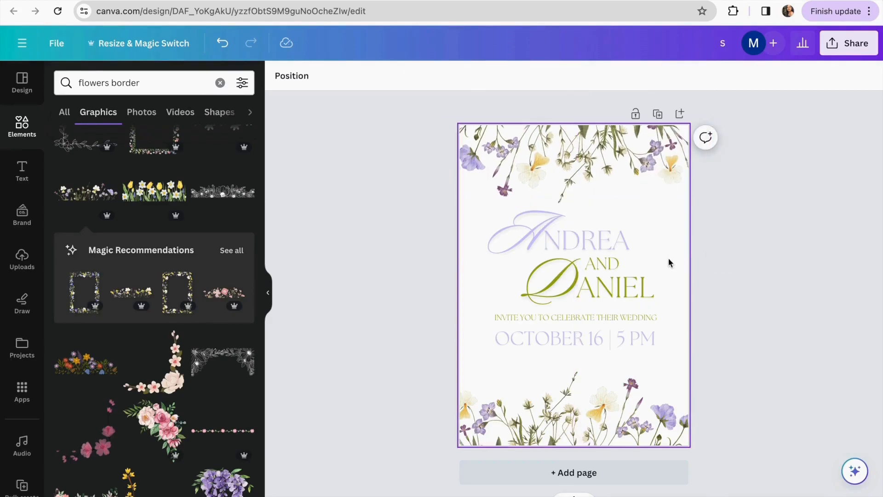
Select all the invitation text, shrink it slightly and nudge it up
{"action": "left_click_drag", "start_coordinate": [436, 203], "coordinate": [666, 358]}
{"action": "left_click_drag", "start_coordinate": [488, 200], "coordinate": [495, 207]}
{"action": "left_click_drag", "start_coordinate": [618, 332], "coordinate": [615, 326]}
{"action": "left_click", "coordinate": [727, 308]}
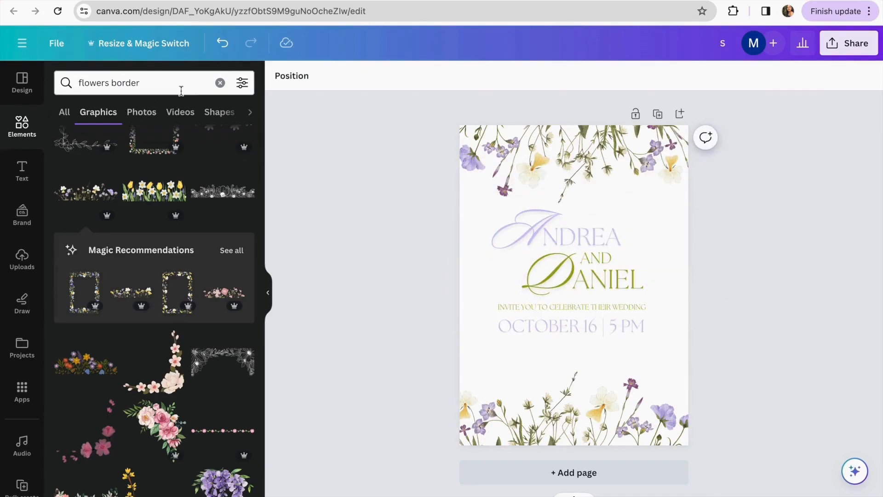
Clear the search and add an arch shape from the Shapes library
{"action": "left_click", "coordinate": [220, 82]}
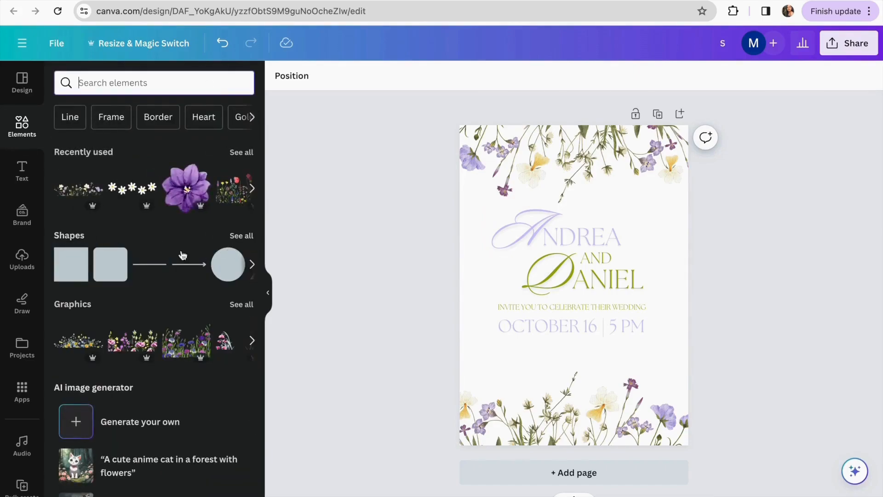
{"action": "left_click", "coordinate": [239, 235]}
{"action": "scroll", "coordinate": [150, 361], "scroll_direction": "down", "scroll_amount": 3}
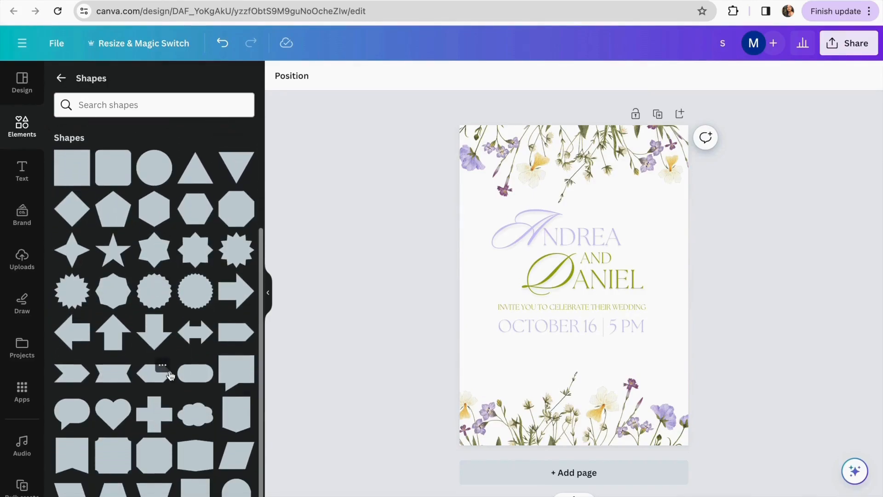
{"action": "left_click", "coordinate": [236, 490]}
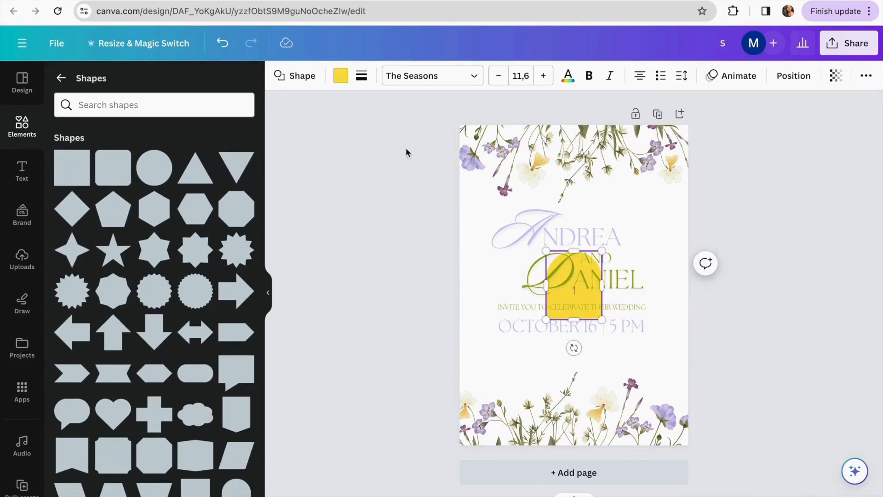
Fill the arch with the photo's lavender tone and enlarge it toward the top-left
{"action": "left_click", "coordinate": [340, 76]}
{"action": "left_click", "coordinate": [203, 149]}
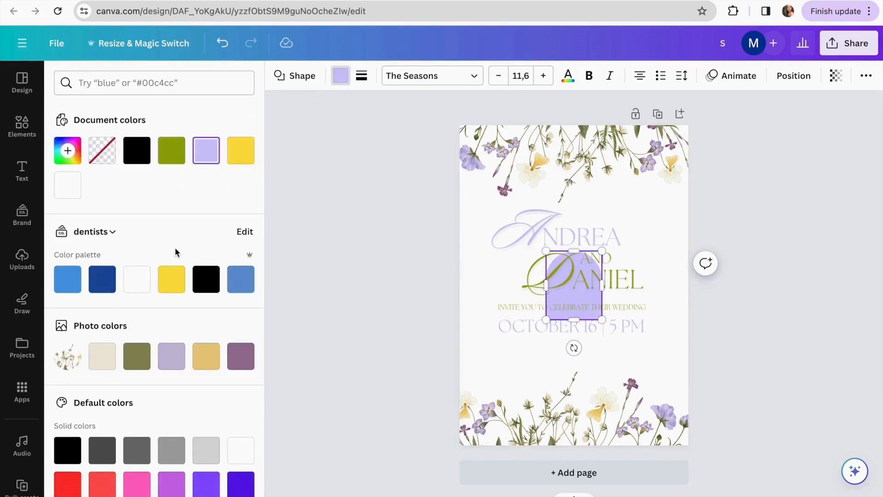
{"action": "left_click", "coordinate": [163, 359]}
{"action": "left_click_drag", "start_coordinate": [547, 252], "coordinate": [379, 180]}
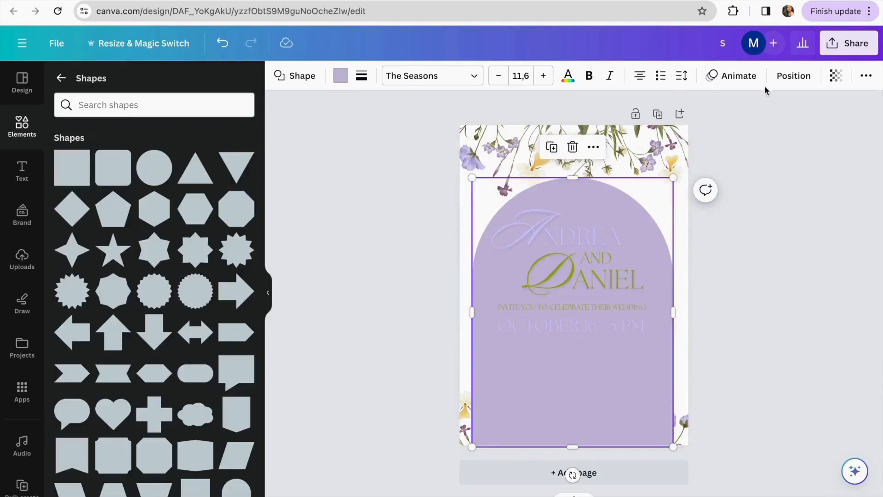
{"action": "left_click", "coordinate": [738, 77]}
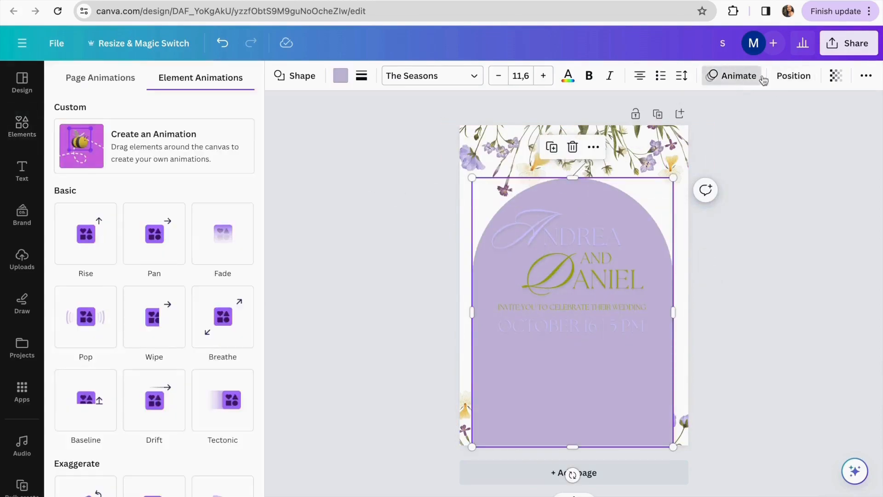
{"action": "left_click", "coordinate": [792, 75]}
Send the arch to the back and change its fill to beige
{"action": "left_click", "coordinate": [209, 139]}
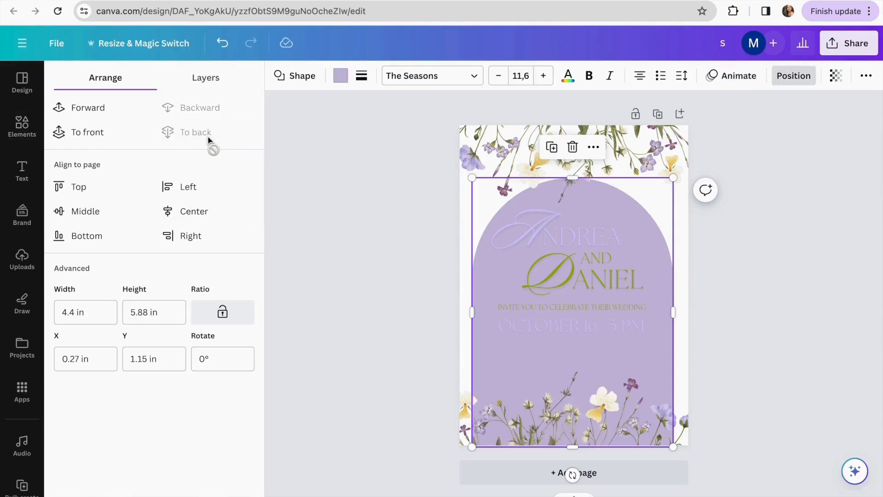
{"action": "left_click", "coordinate": [351, 78]}
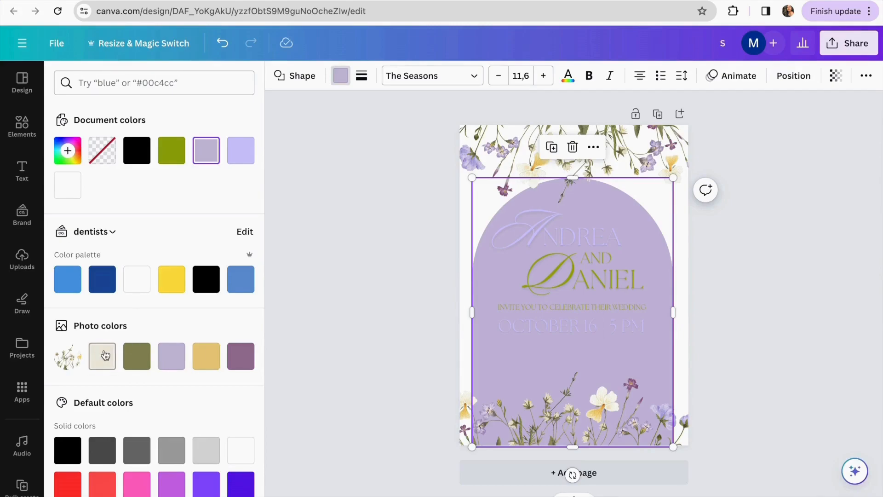
{"action": "left_click", "coordinate": [102, 356]}
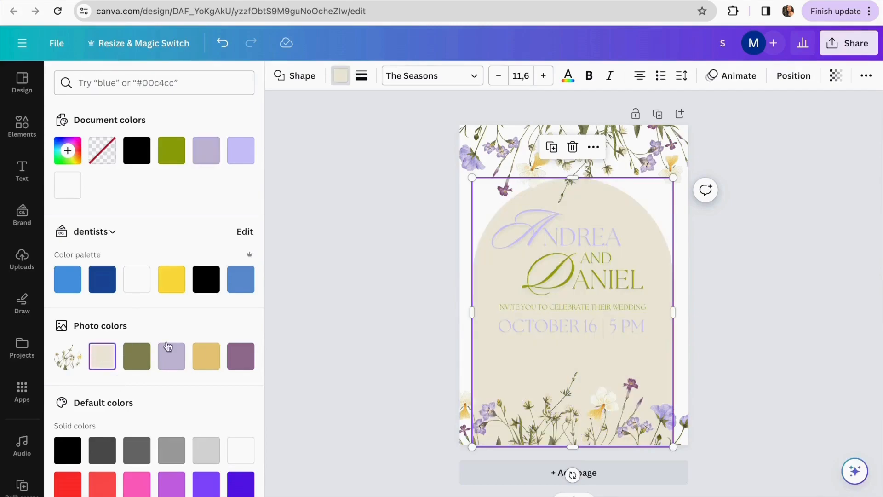
{"action": "left_click", "coordinate": [464, 198]}
Make the page background beige
{"action": "left_click", "coordinate": [468, 219]}
{"action": "left_click", "coordinate": [279, 76]}
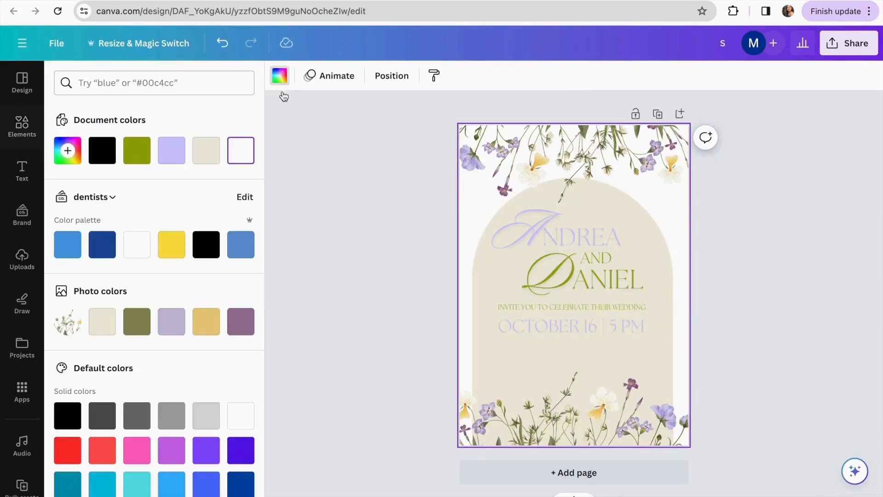
{"action": "left_click", "coordinate": [206, 150]}
Change the arch fill to white
{"action": "left_click", "coordinate": [498, 351]}
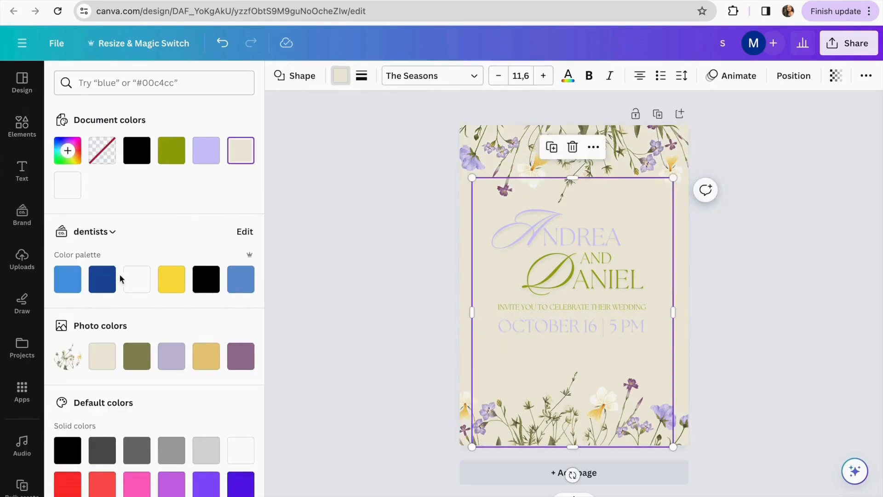
{"action": "left_click", "coordinate": [133, 290]}
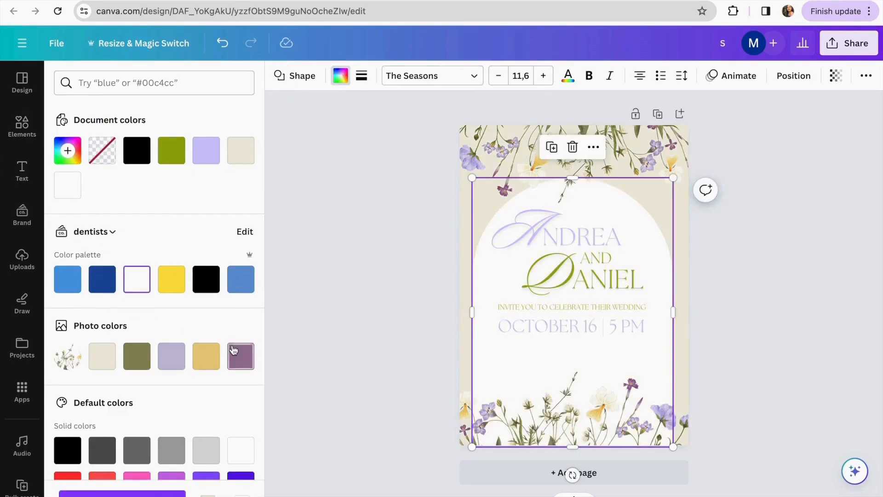
{"action": "left_click", "coordinate": [356, 325]}
{"action": "left_click", "coordinate": [63, 79]}
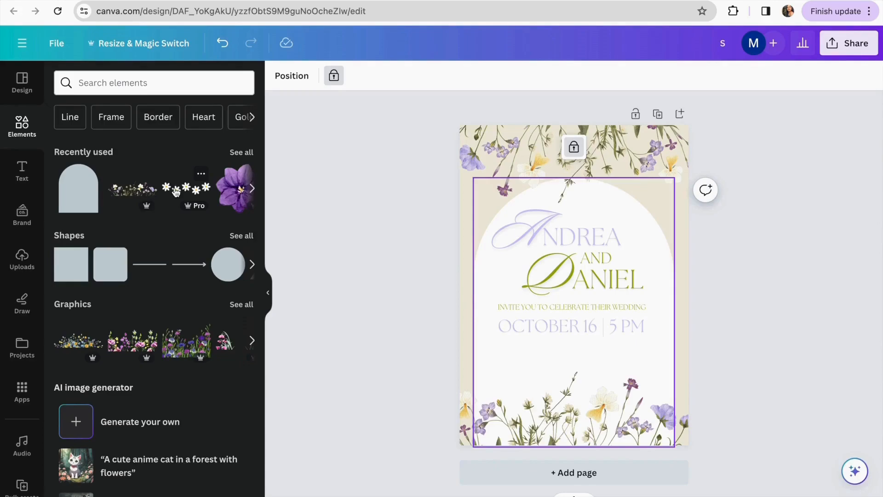
{"action": "left_click", "coordinate": [132, 85]}
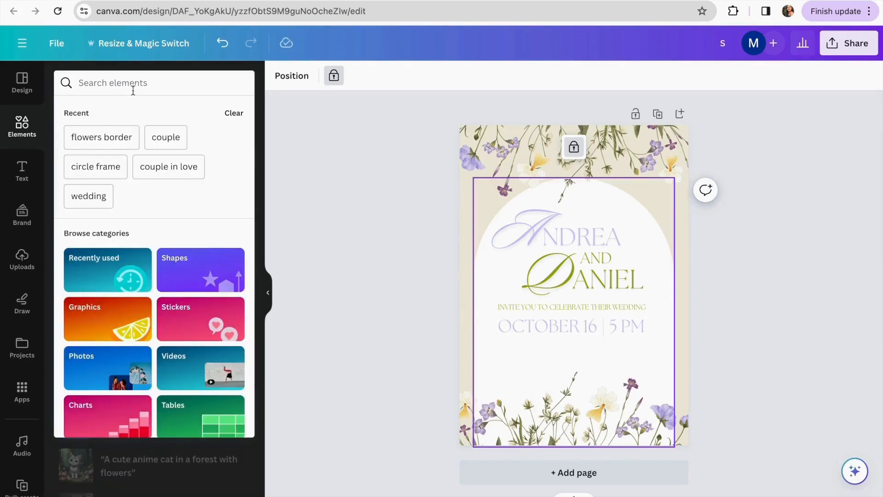
Search Elements for 'frames' and add the circle frame below the date
{"action": "left_click", "coordinate": [333, 179]}
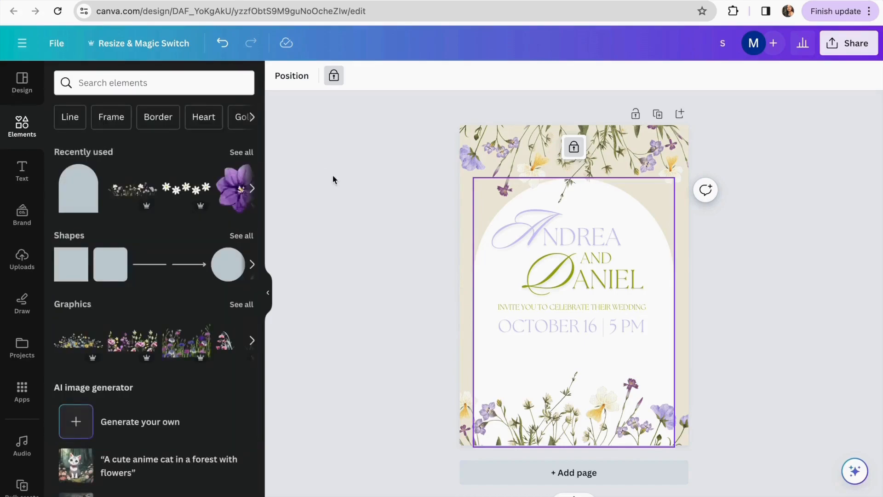
{"action": "left_click", "coordinate": [184, 86]}
{"action": "type", "text": "f"}
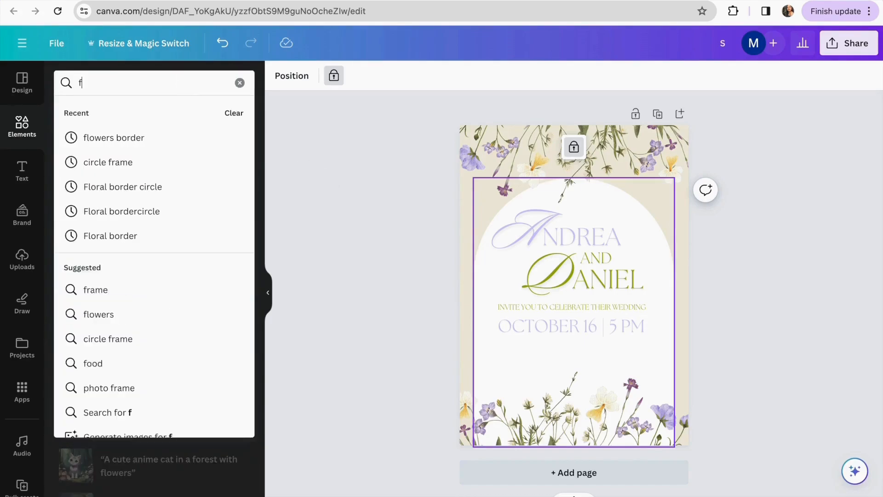
{"action": "type", "text": "rem"}
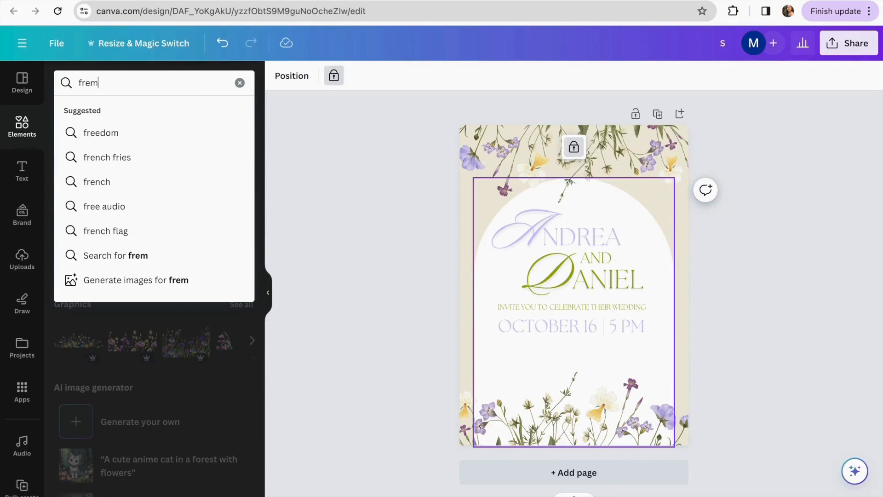
{"action": "key", "text": "BackSpace"}
{"action": "key", "text": "BackSpace"}
{"action": "type", "text": "ames"}
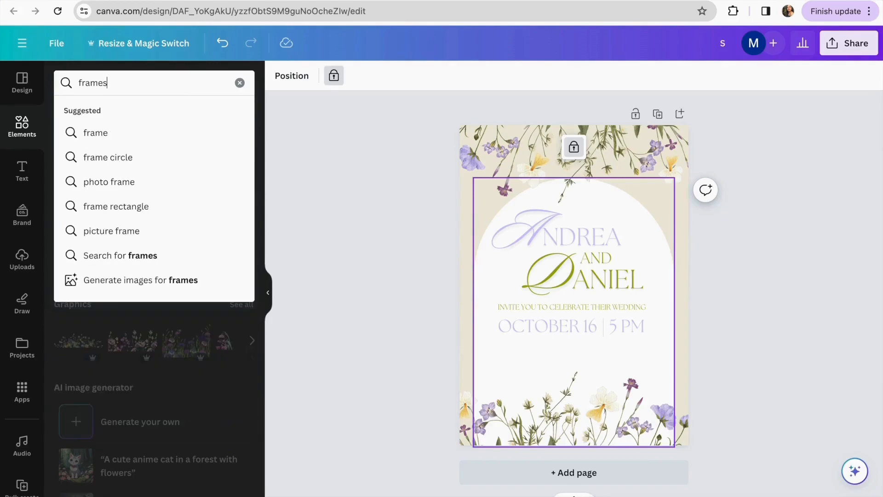
{"action": "key", "text": "Return"}
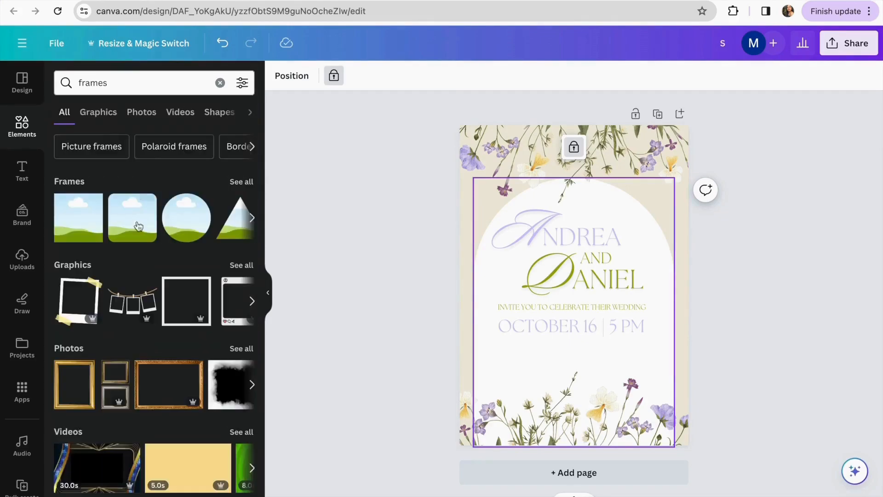
{"action": "left_click", "coordinate": [195, 225]}
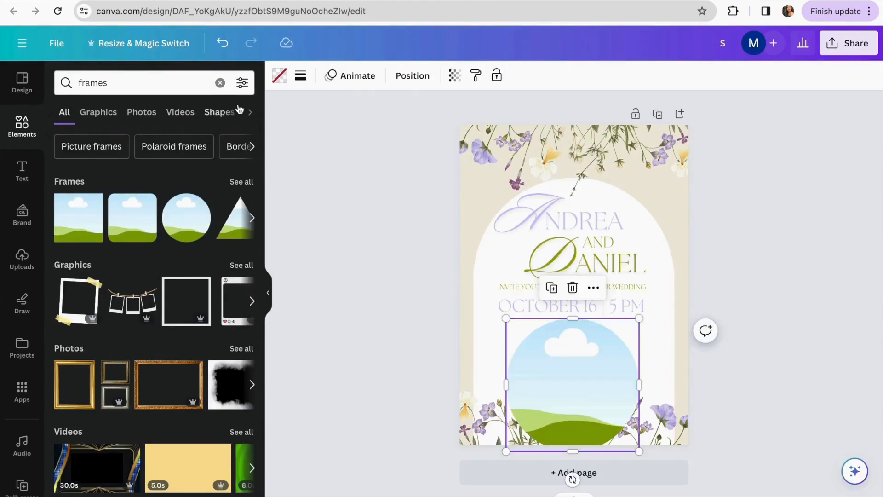
Start a file upload from Uploads, then cancel it and return to Elements
{"action": "left_click", "coordinate": [220, 83]}
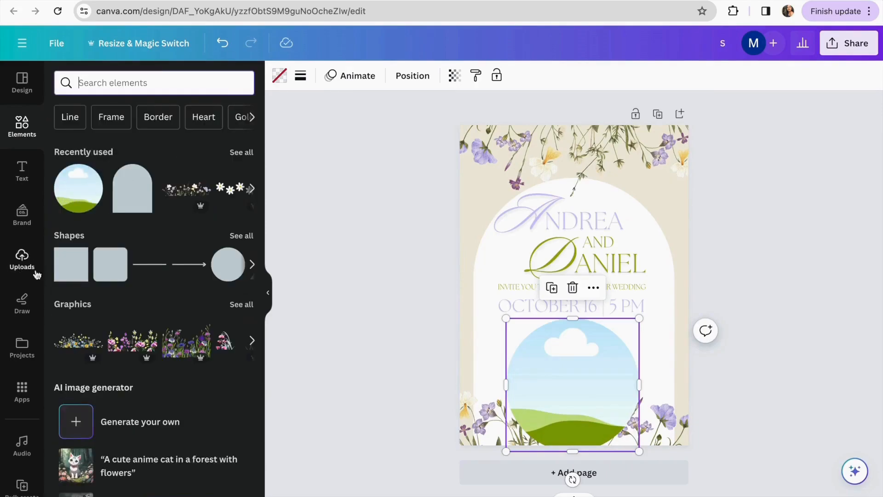
{"action": "left_click", "coordinate": [21, 256]}
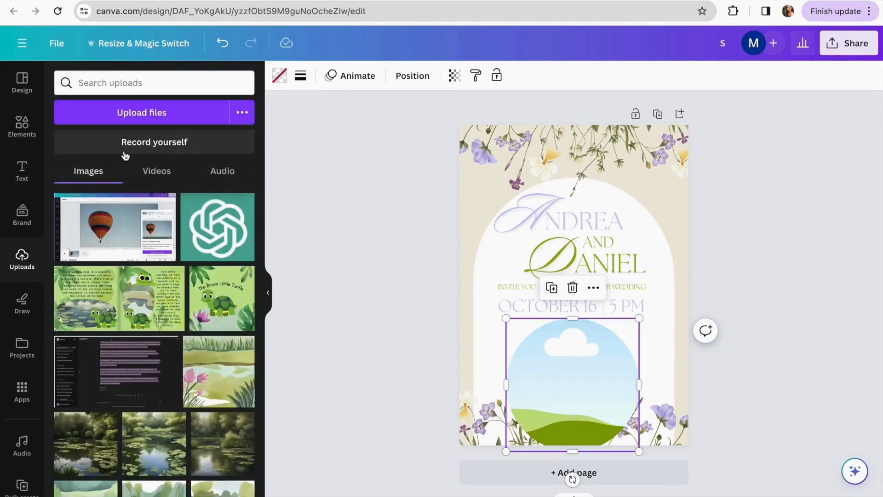
{"action": "left_click", "coordinate": [156, 116]}
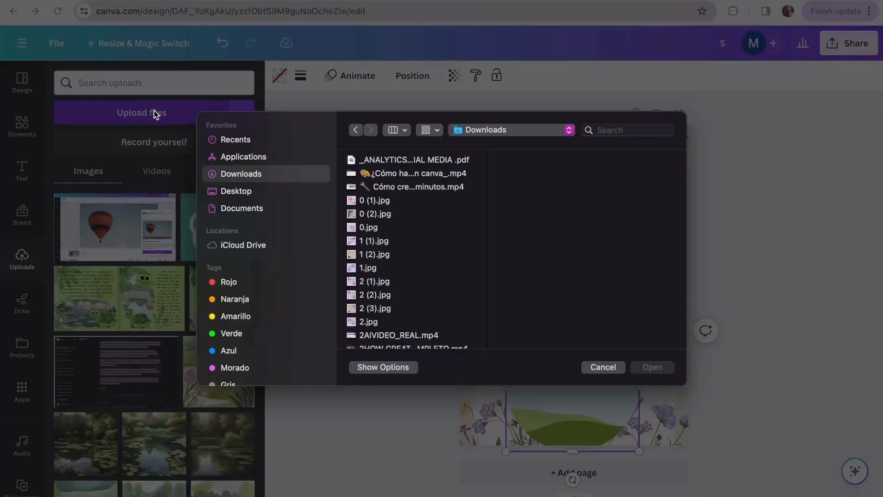
{"action": "left_click", "coordinate": [600, 368]}
{"action": "left_click", "coordinate": [24, 131]}
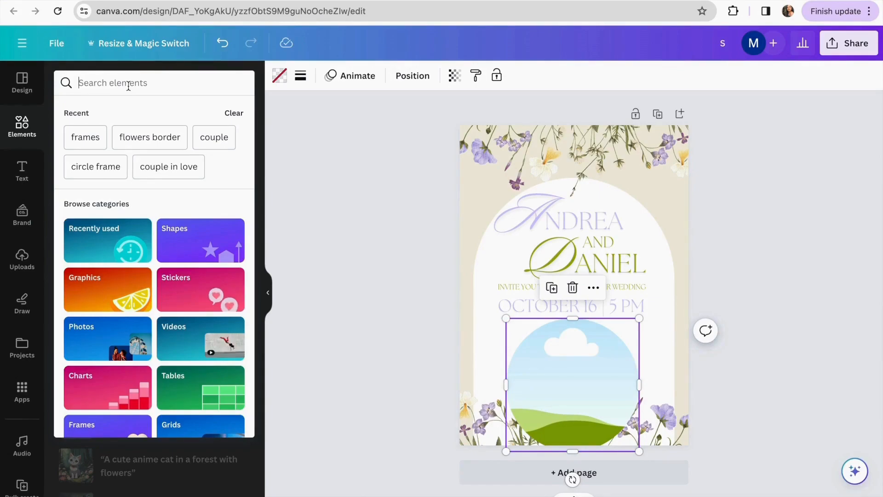
Search 'couple' videos and drag the 25-second clip into the circle frame
{"action": "type", "text": "couple"}
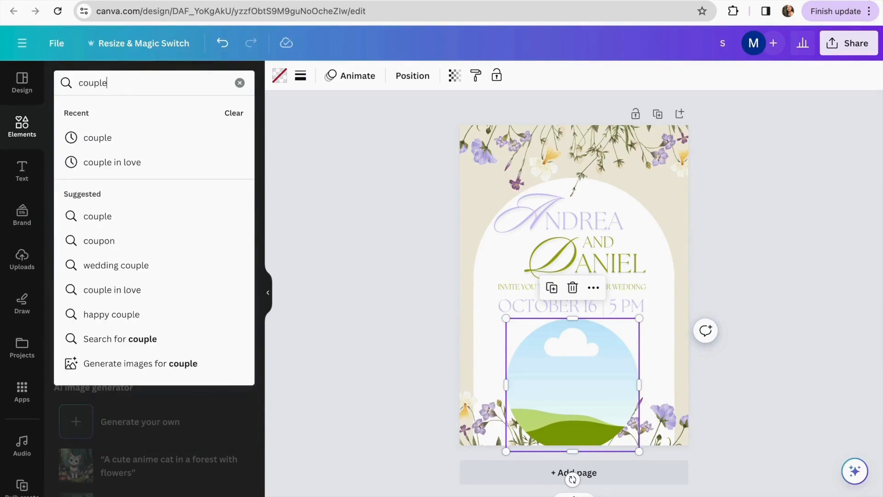
{"action": "left_click", "coordinate": [159, 138]}
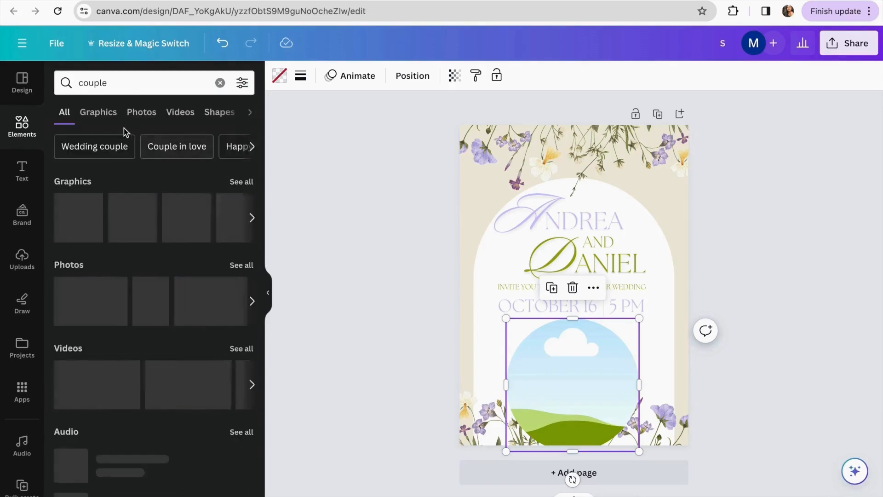
{"action": "left_click", "coordinate": [179, 115]}
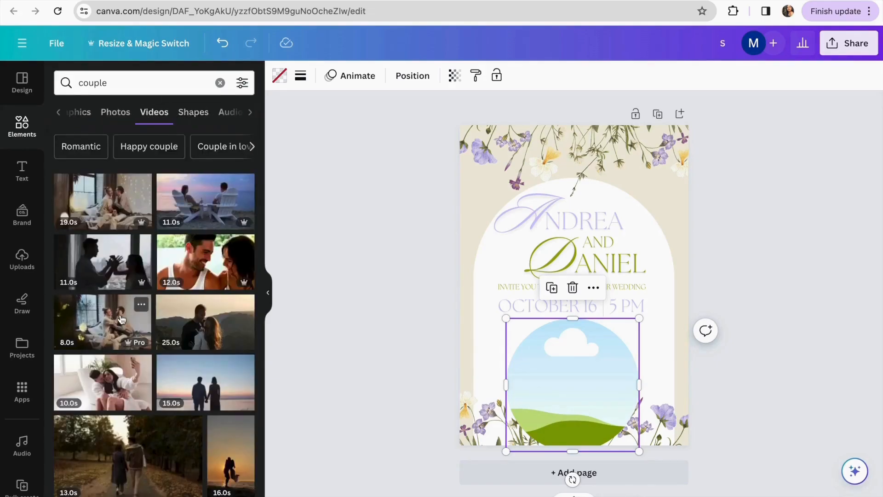
{"action": "scroll", "coordinate": [121, 319], "scroll_direction": "down", "scroll_amount": 3}
{"action": "scroll", "coordinate": [121, 319], "scroll_direction": "down", "scroll_amount": 2}
{"action": "left_click_drag", "start_coordinate": [204, 202], "coordinate": [590, 370]}
{"action": "left_click", "coordinate": [372, 313]}
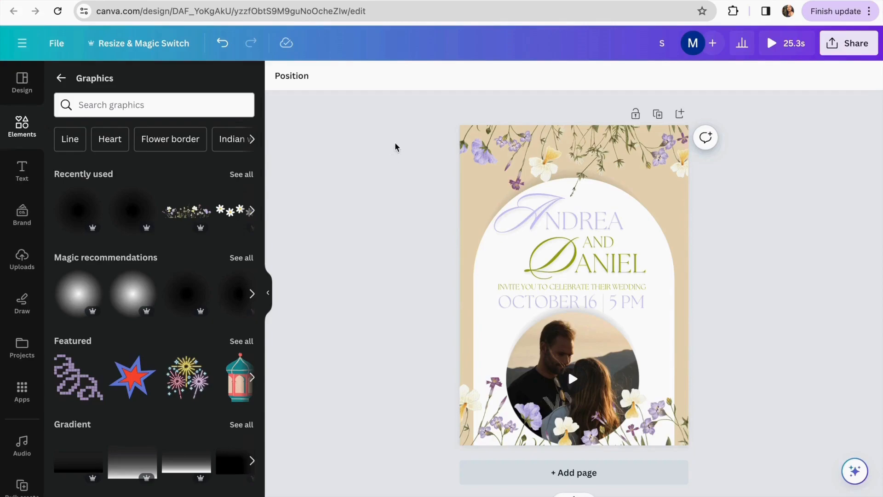
Select all elements and preview the Corporate and Pan page animations
{"action": "left_click_drag", "start_coordinate": [414, 122], "coordinate": [690, 441]}
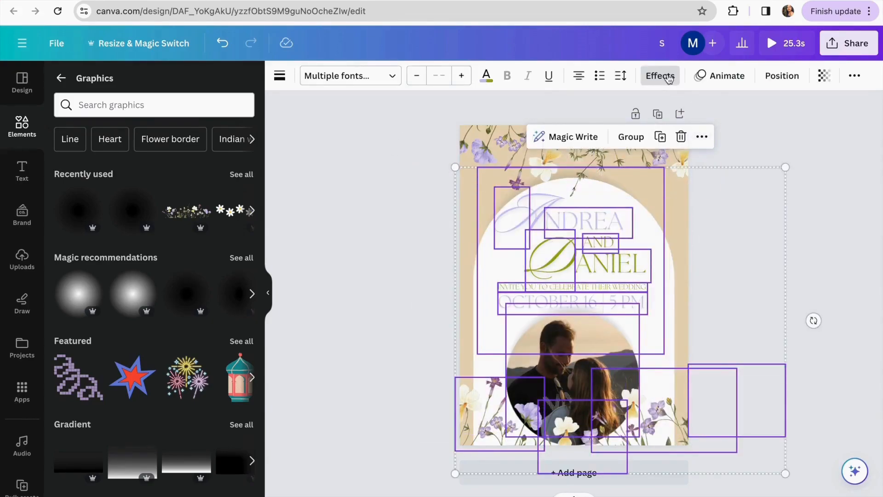
{"action": "left_click", "coordinate": [698, 79]}
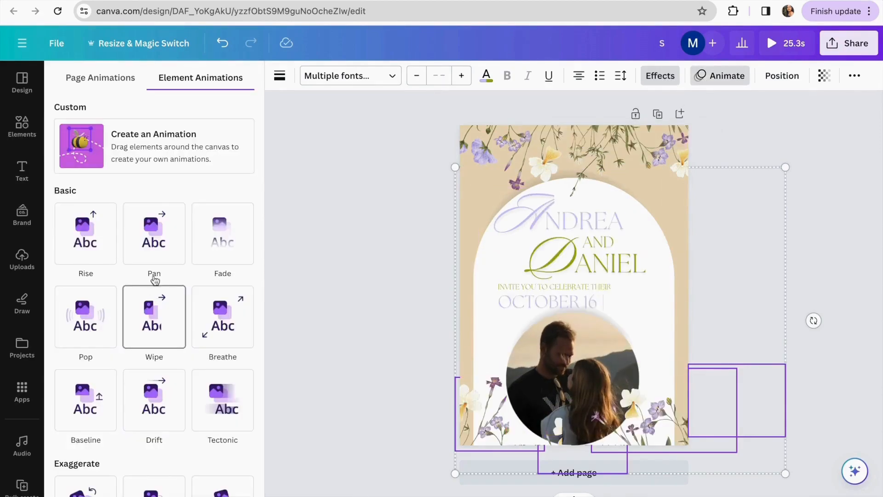
{"action": "left_click", "coordinate": [110, 80]}
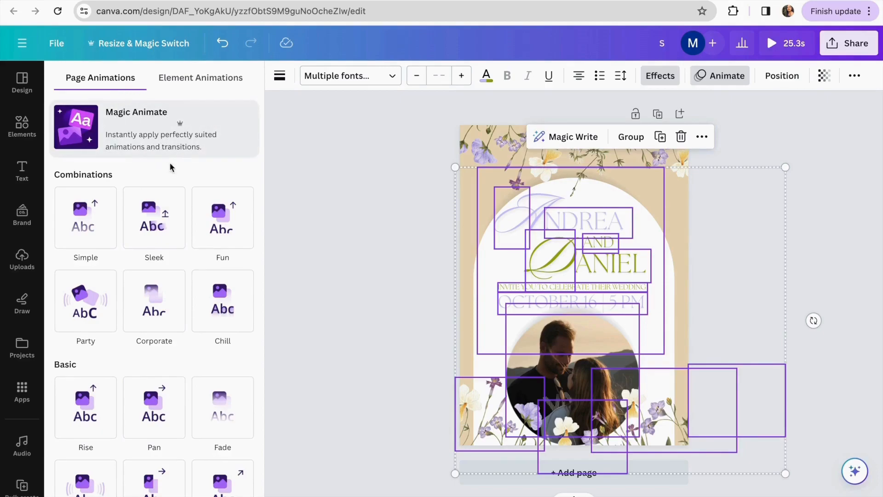
{"action": "left_click", "coordinate": [153, 306]}
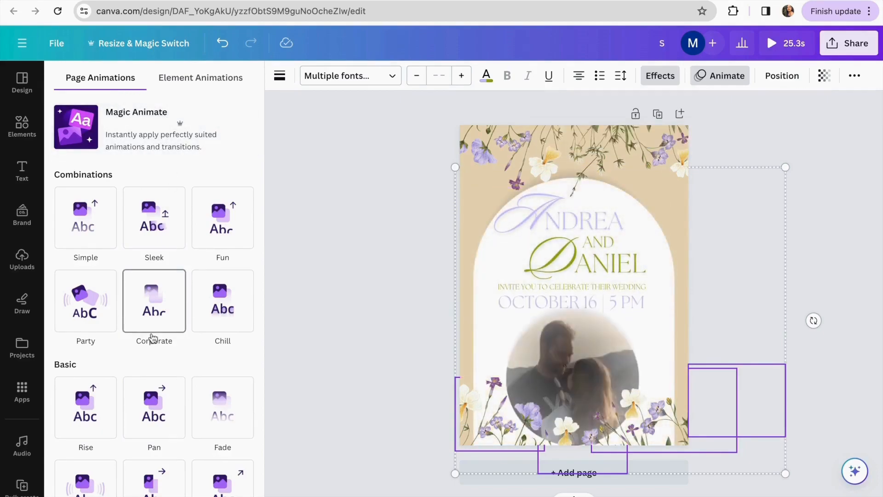
{"action": "scroll", "coordinate": [154, 338], "scroll_direction": "down", "scroll_amount": 1}
{"action": "left_click", "coordinate": [156, 405]}
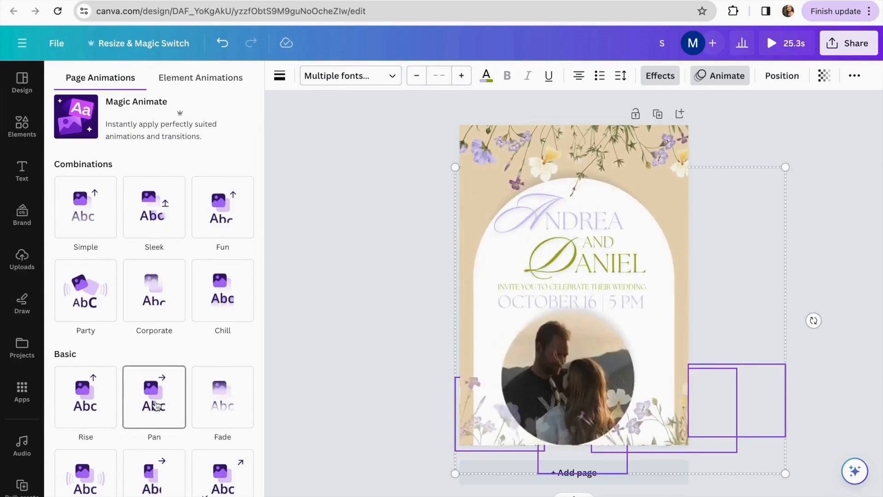
Try the Wipe animation, then apply Breathe to the page
{"action": "scroll", "coordinate": [159, 395], "scroll_direction": "down", "scroll_amount": 1}
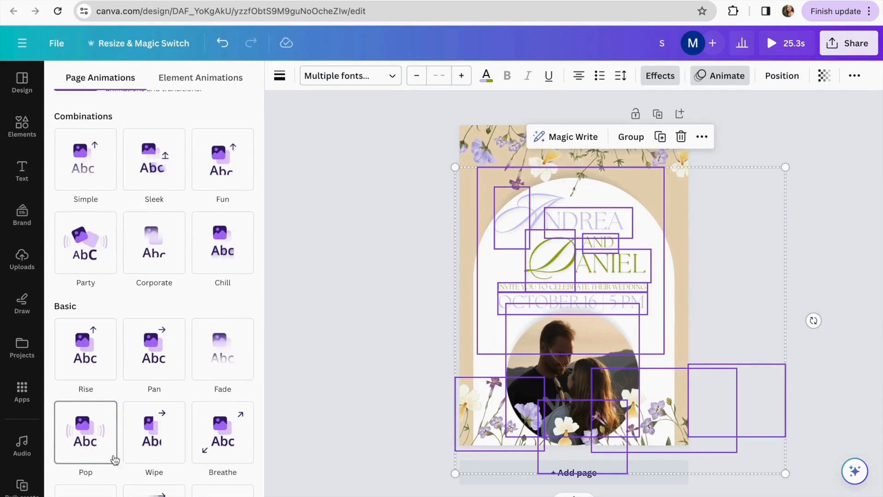
{"action": "left_click", "coordinate": [146, 457]}
{"action": "scroll", "coordinate": [152, 459], "scroll_direction": "down", "scroll_amount": 1}
{"action": "scroll", "coordinate": [151, 459], "scroll_direction": "down", "scroll_amount": 1}
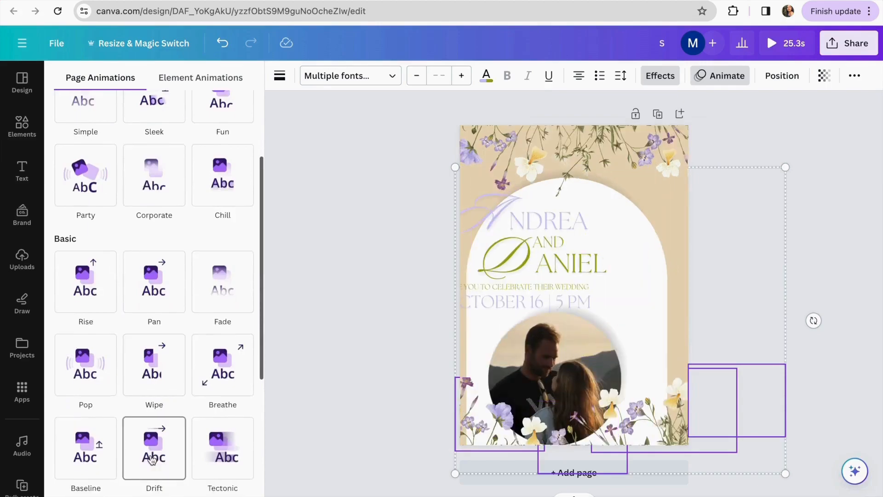
{"action": "left_click", "coordinate": [236, 377]}
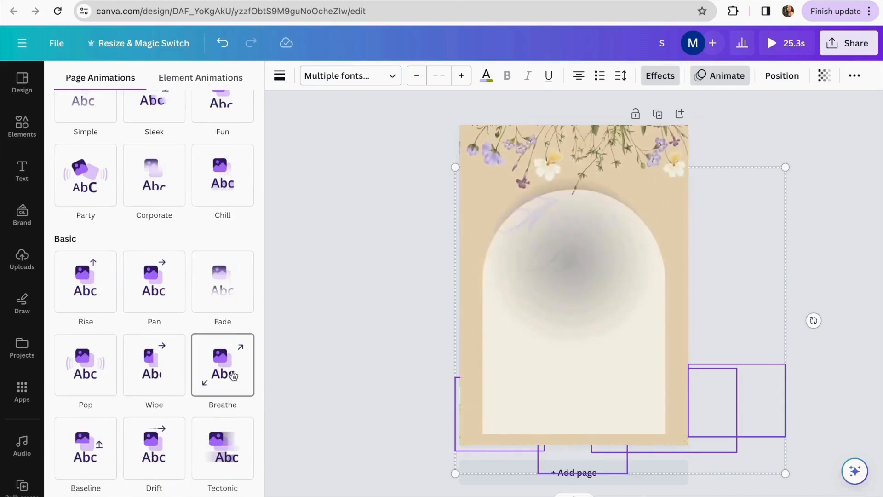
{"action": "left_click", "coordinate": [362, 350]}
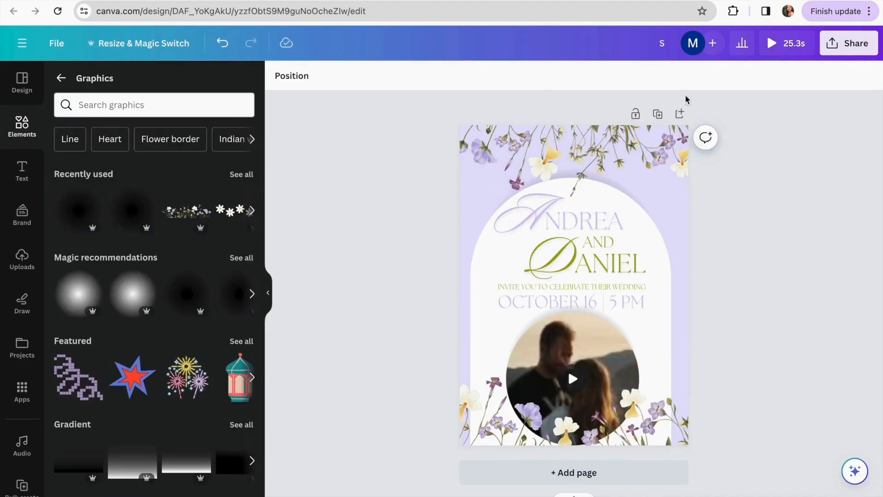
{"action": "left_click", "coordinate": [762, 43]}
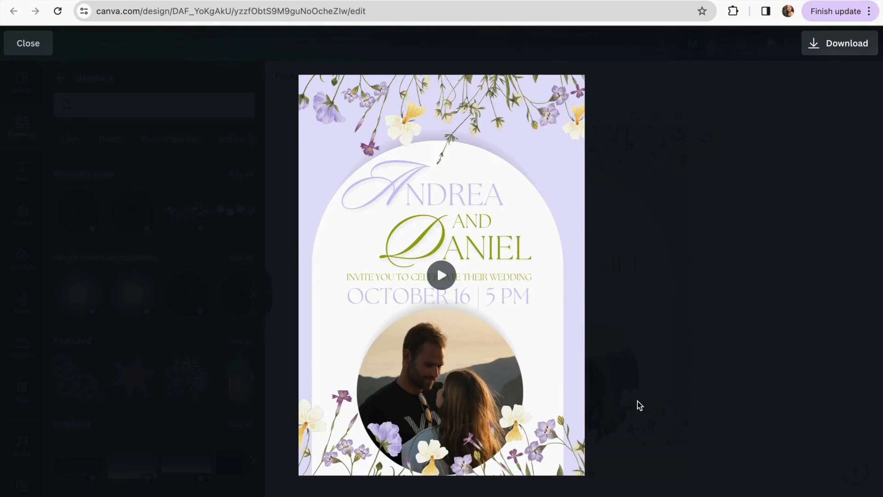
{"action": "key", "text": "Escape"}
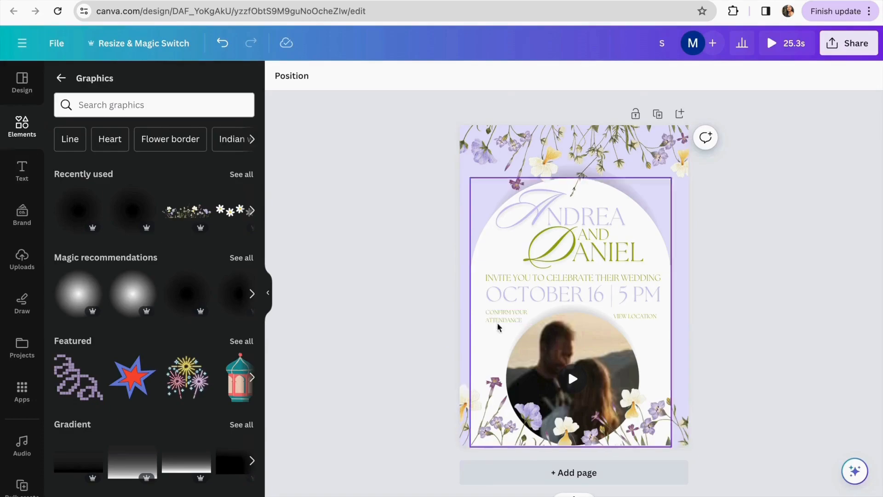
Add a Background effect behind the CONFIRM YOUR ATTENDANCE text
{"action": "left_click", "coordinate": [502, 318]}
{"action": "left_click", "coordinate": [675, 76]}
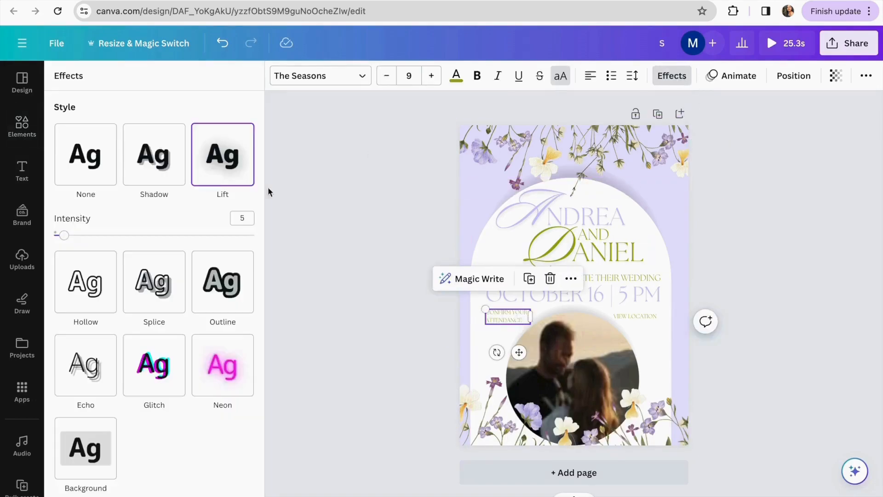
{"action": "scroll", "coordinate": [166, 324], "scroll_direction": "down", "scroll_amount": 1}
{"action": "scroll", "coordinate": [154, 309], "scroll_direction": "up", "scroll_amount": 1}
{"action": "scroll", "coordinate": [134, 251], "scroll_direction": "down", "scroll_amount": 2}
{"action": "left_click", "coordinate": [109, 378]}
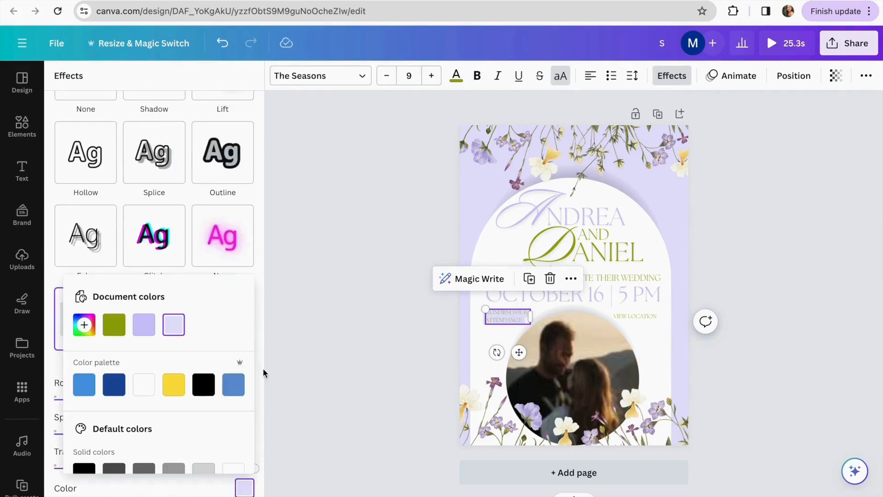
{"action": "left_click", "coordinate": [347, 357]}
Change the CONFIRM YOUR ATTENDANCE text colour to black
{"action": "left_click", "coordinate": [500, 321]}
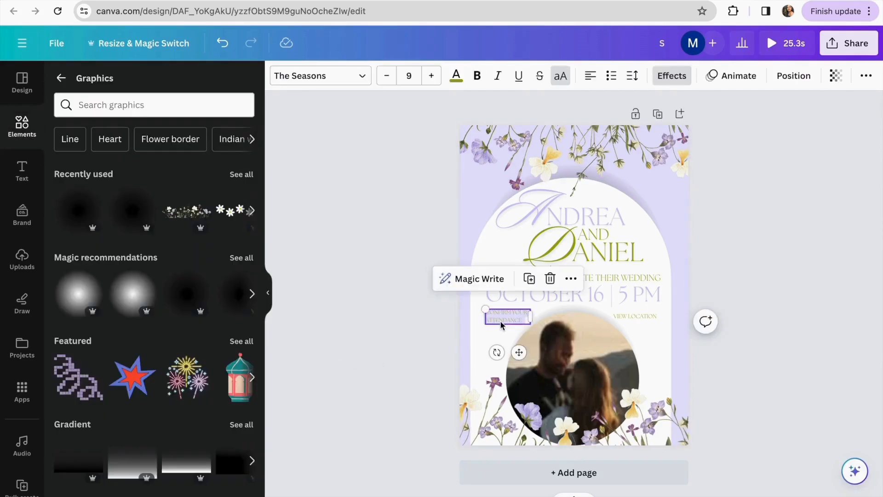
{"action": "left_click_drag", "start_coordinate": [526, 318], "coordinate": [487, 312]}
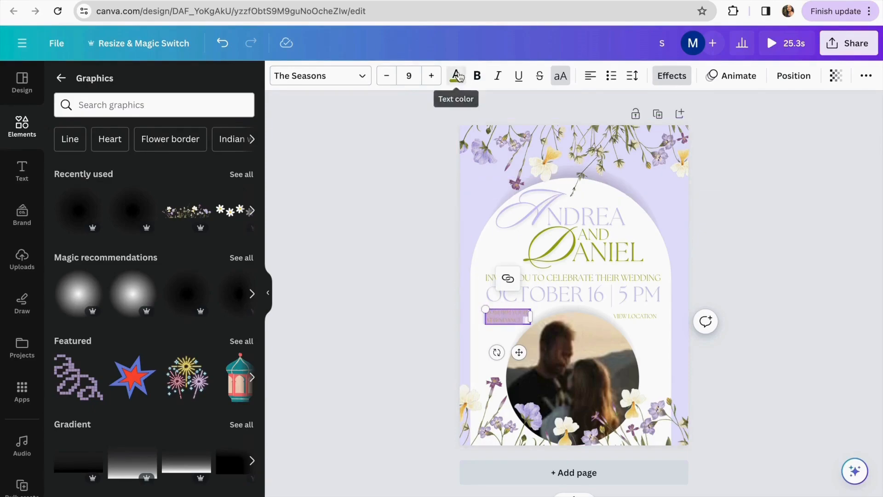
{"action": "left_click", "coordinate": [457, 76]}
{"action": "left_click", "coordinate": [216, 251]}
{"action": "left_click", "coordinate": [332, 306]}
{"action": "left_click", "coordinate": [341, 311]}
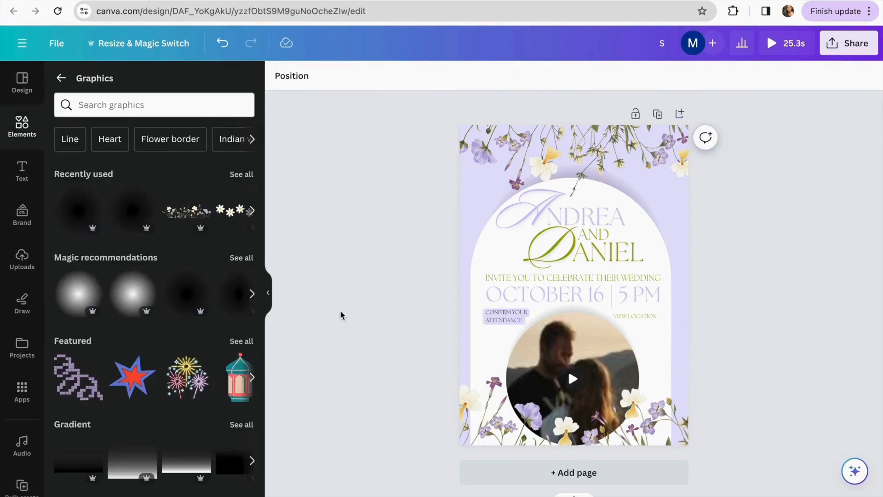
Give the VIEW LOCATION text a light lavender Background effect
{"action": "left_click", "coordinate": [646, 317]}
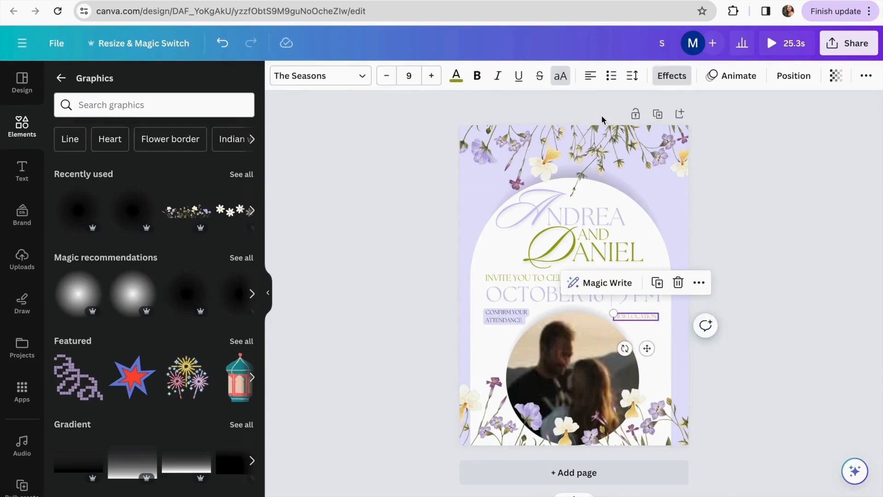
{"action": "left_click", "coordinate": [672, 75]}
{"action": "scroll", "coordinate": [161, 350], "scroll_direction": "down", "scroll_amount": 2}
{"action": "left_click", "coordinate": [100, 349]}
{"action": "left_click", "coordinate": [245, 386]}
{"action": "left_click", "coordinate": [199, 229]}
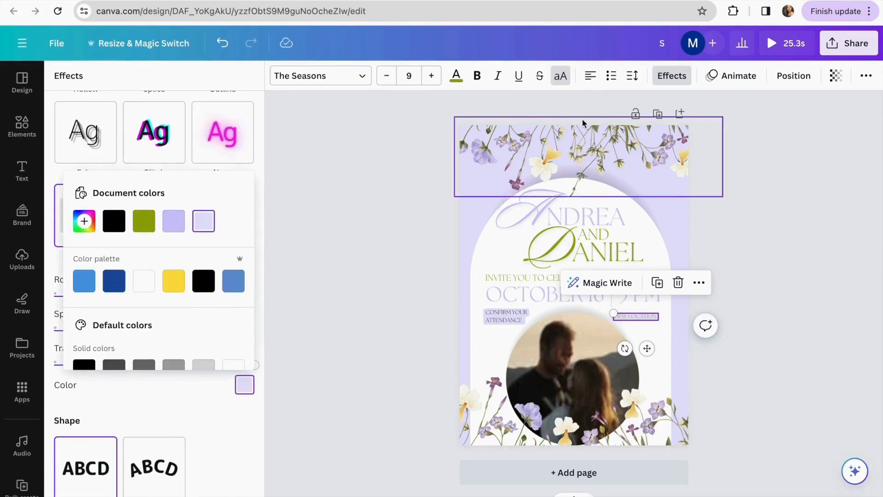
{"action": "left_click", "coordinate": [465, 78]}
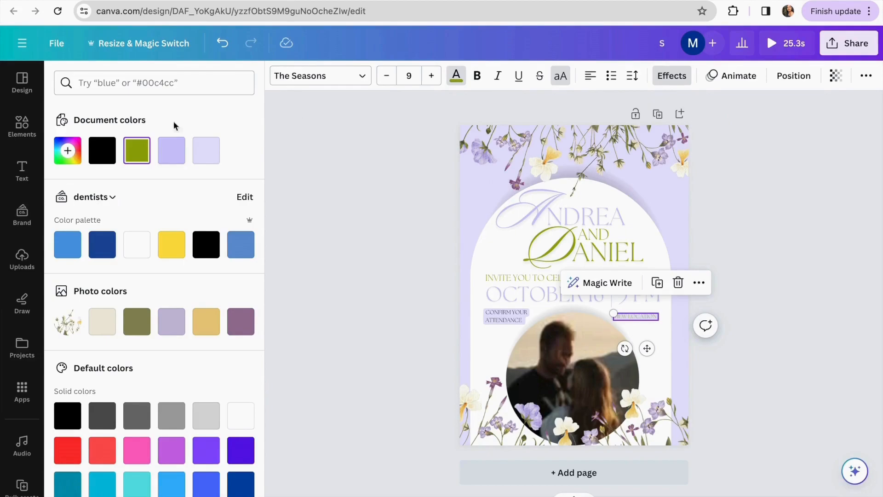
{"action": "left_click", "coordinate": [407, 301]}
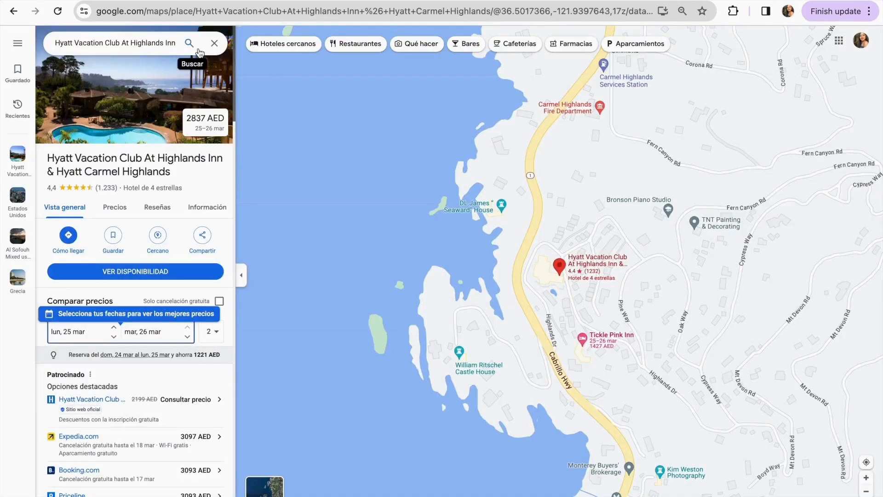
Copy the Hyatt Carmel Highlands Google Maps share link and go back to the Canva tab
{"action": "left_click", "coordinate": [157, 48]}
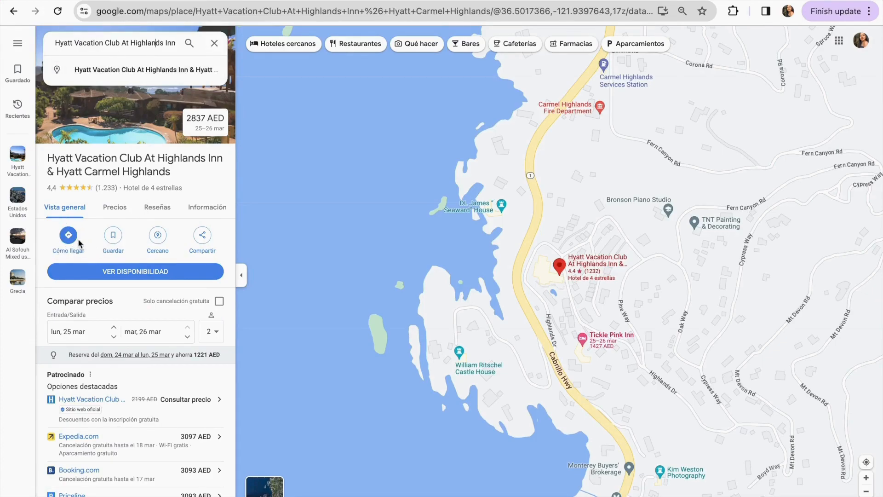
{"action": "left_click", "coordinate": [203, 236]}
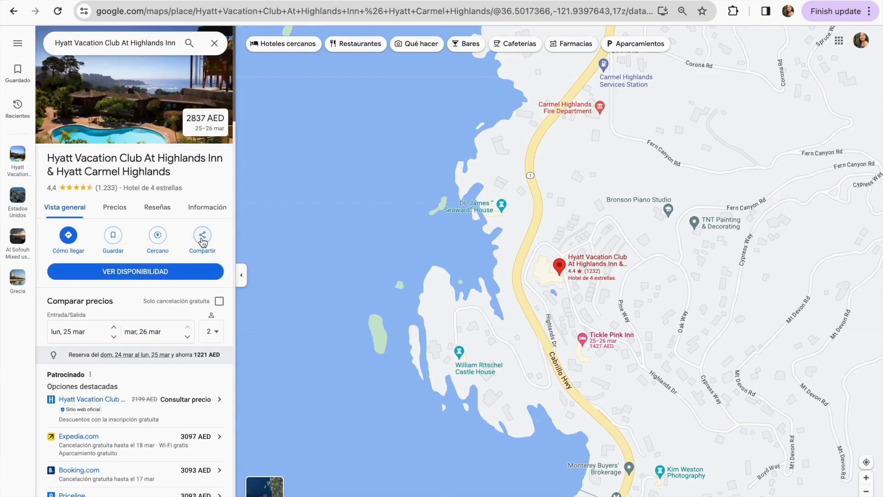
{"action": "left_click", "coordinate": [203, 239]}
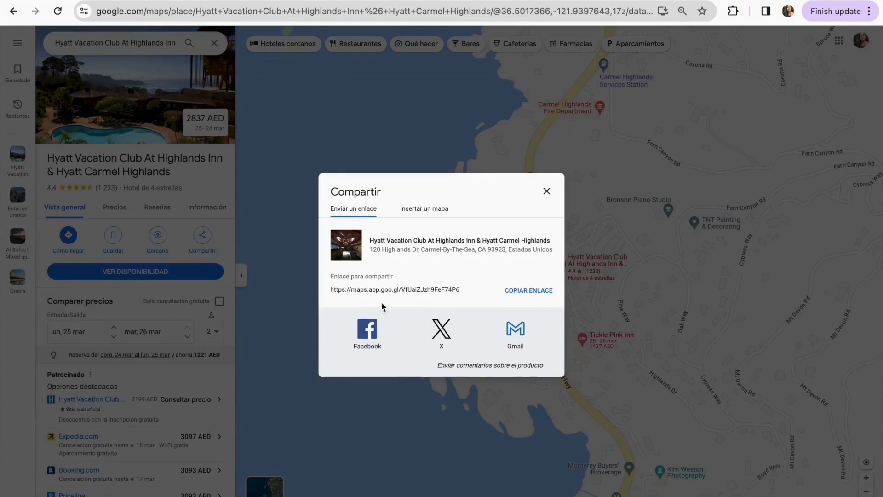
{"action": "left_click", "coordinate": [528, 291]}
{"action": "key", "text": "ctrl+c"}
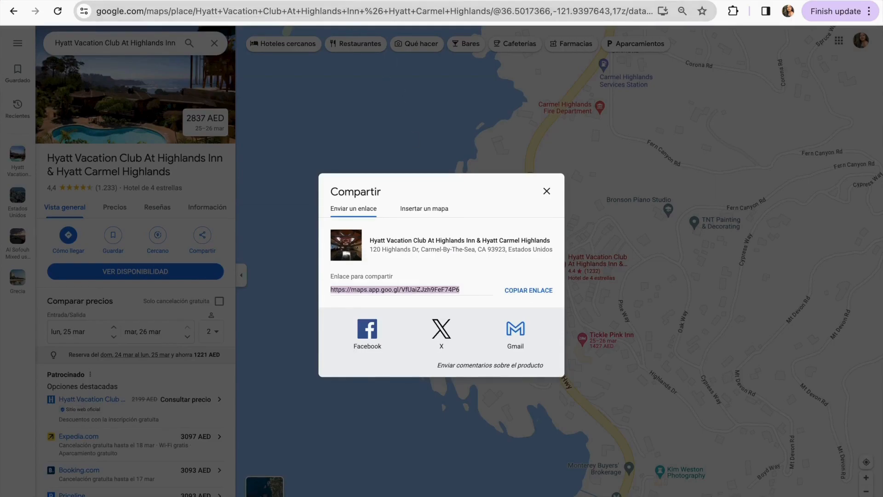
{"action": "left_click", "coordinate": [349, 1]}
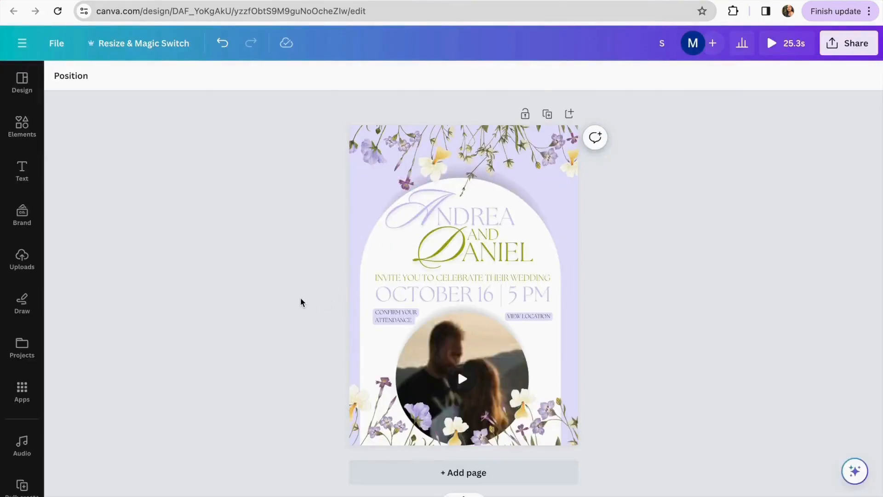
Link VIEW LOCATION to the copied Google Maps URL and remove its underline
{"action": "scroll", "coordinate": [302, 302], "scroll_direction": "up", "scroll_amount": 5}
{"action": "scroll", "coordinate": [305, 302], "scroll_direction": "down", "scroll_amount": 1}
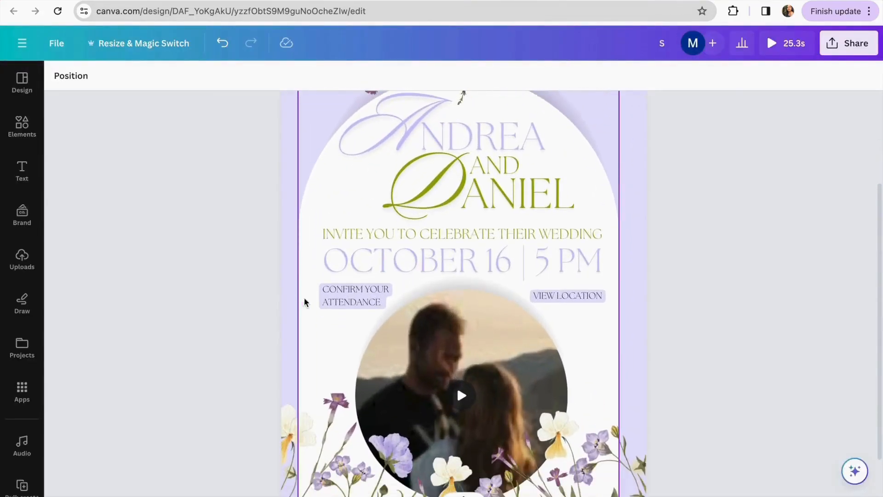
{"action": "left_click", "coordinate": [573, 298]}
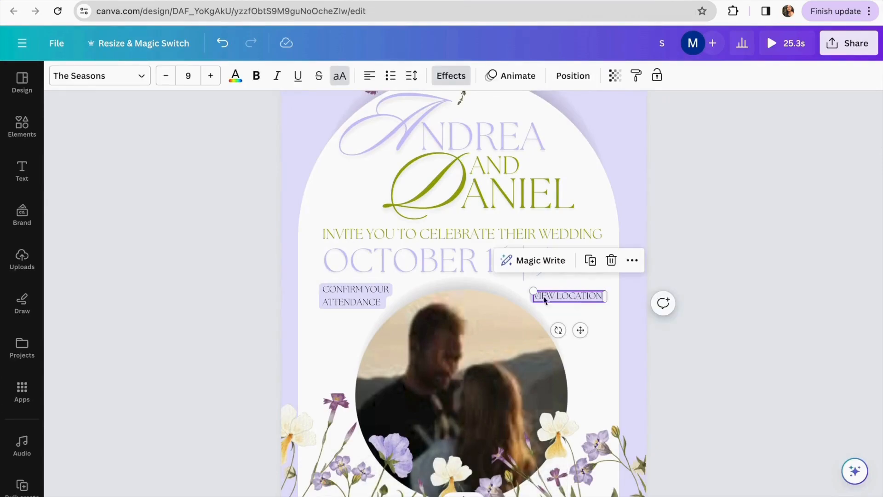
{"action": "left_click", "coordinate": [632, 261]}
{"action": "mouse_move", "coordinate": [634, 265]}
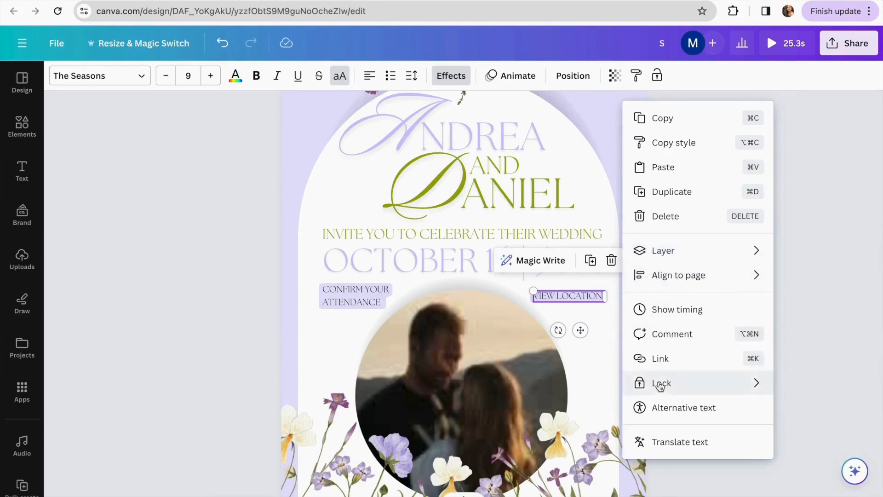
{"action": "left_click", "coordinate": [661, 360]}
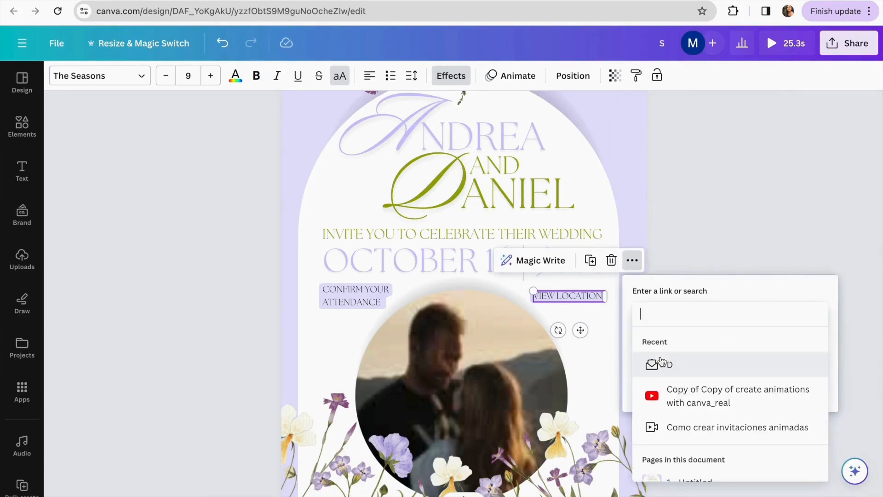
{"action": "key", "text": "ctrl+v"}
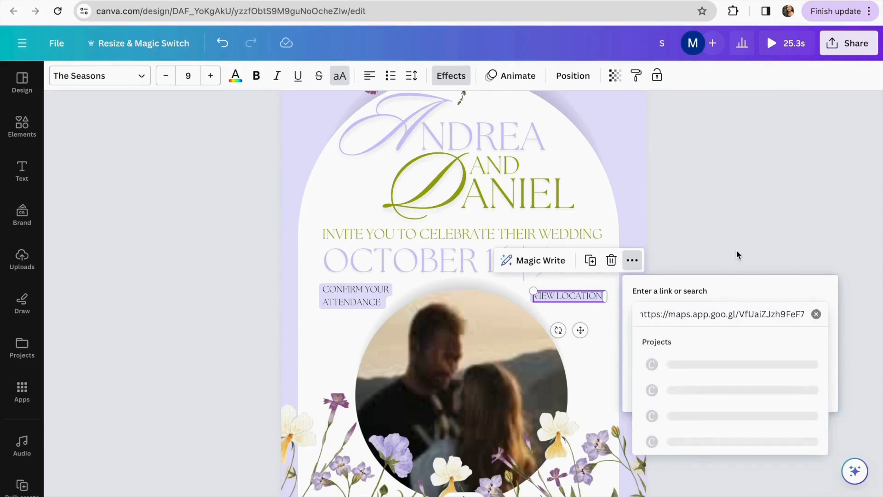
{"action": "key", "text": "Return"}
{"action": "left_click", "coordinate": [758, 399]}
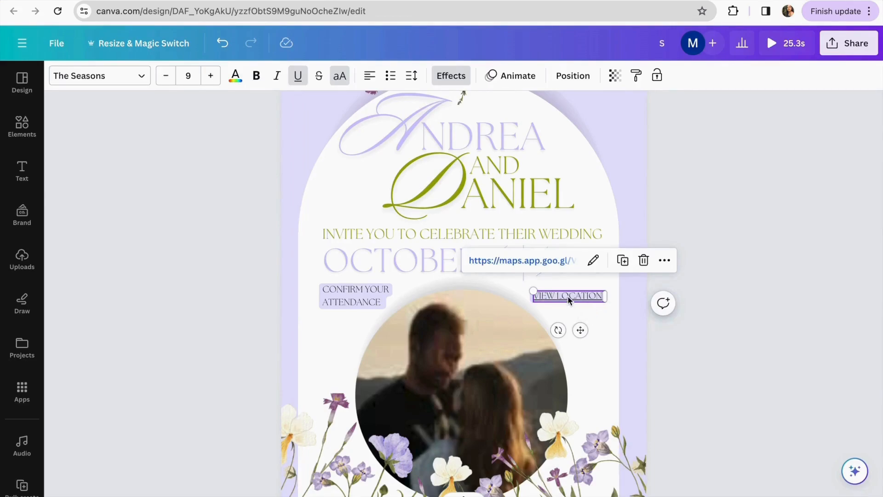
{"action": "left_click", "coordinate": [300, 78]}
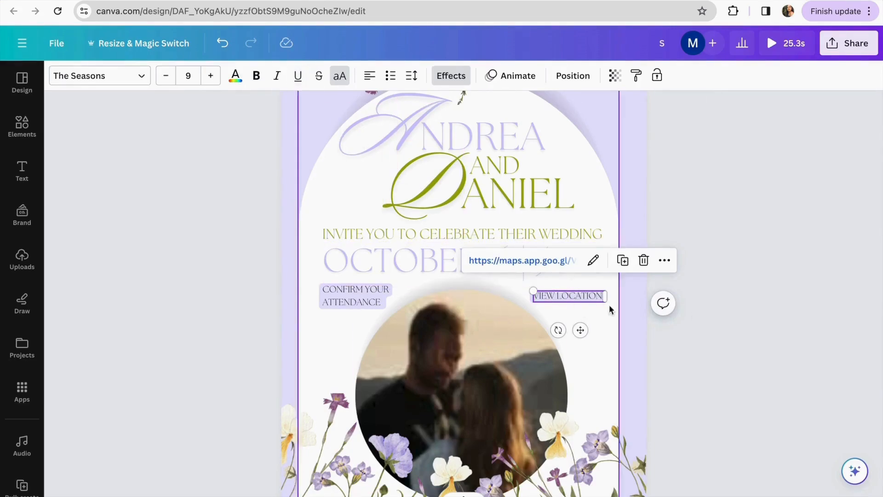
{"action": "left_click", "coordinate": [612, 237]}
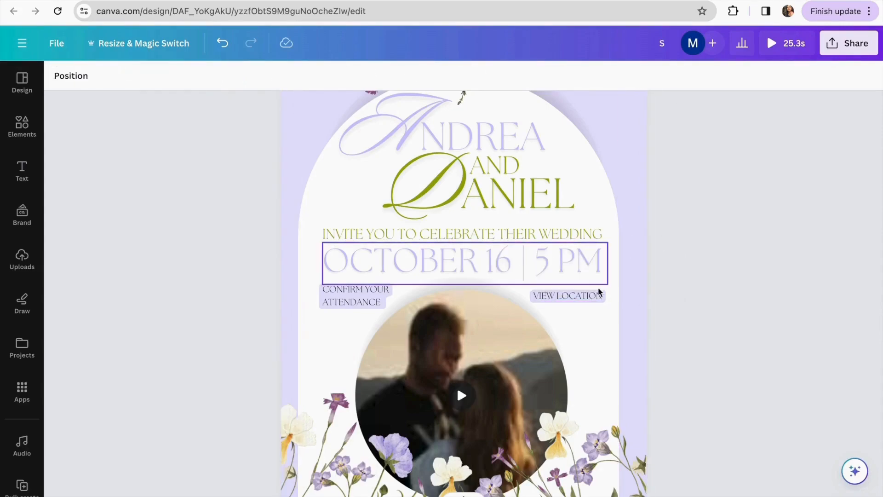
Test the VIEW LOCATION link by opening the linked map location
{"action": "left_click", "coordinate": [587, 297]}
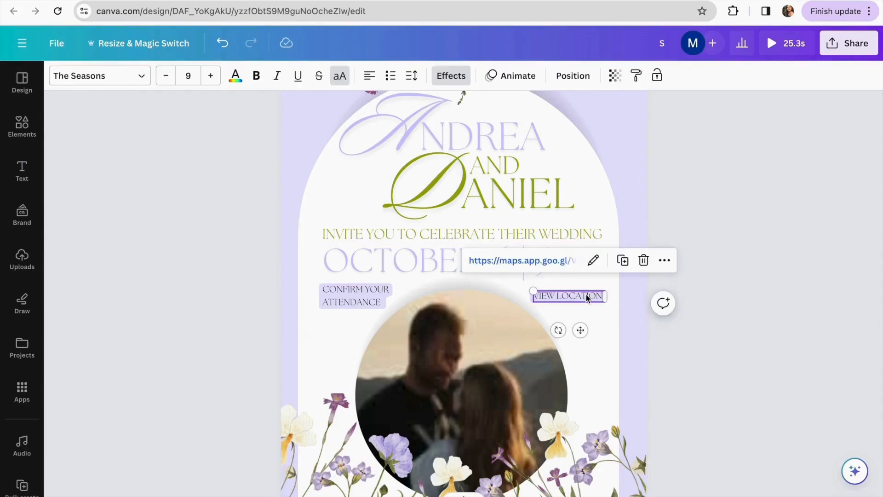
{"action": "left_click", "coordinate": [544, 261]}
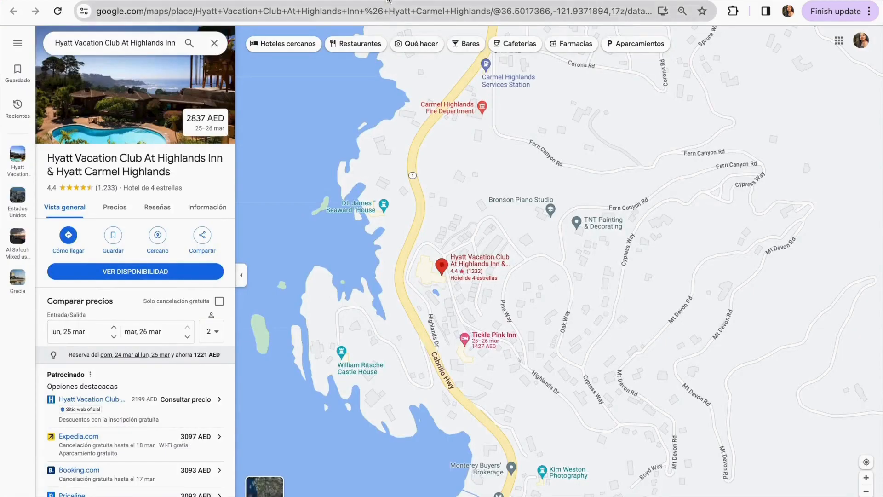
{"action": "left_click", "coordinate": [502, 1]}
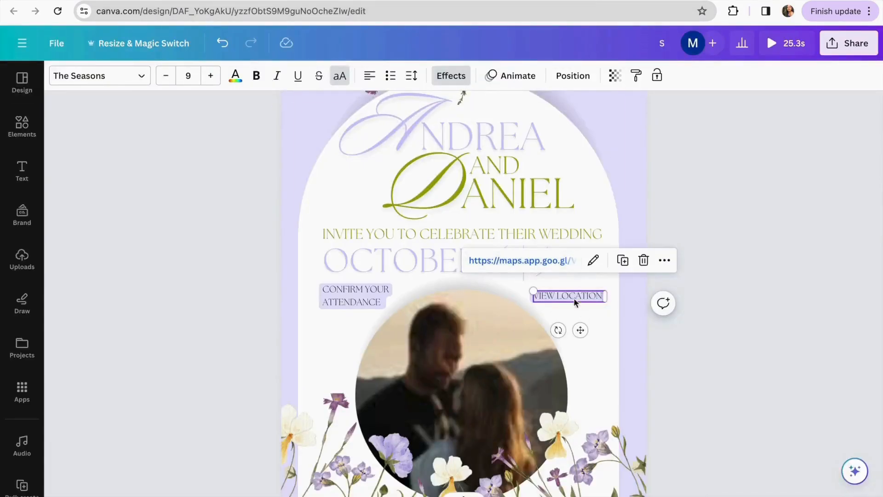
{"action": "left_click", "coordinate": [553, 260]}
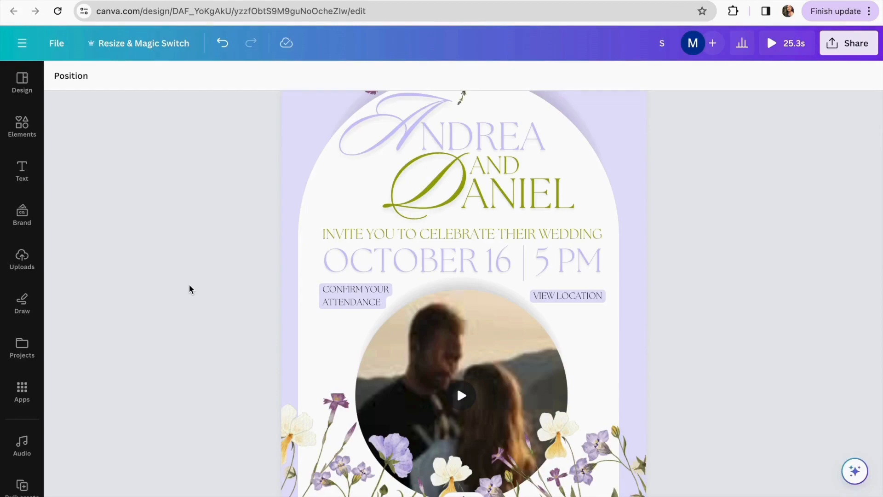
{"action": "scroll", "coordinate": [189, 288], "scroll_direction": "up", "scroll_amount": 1}
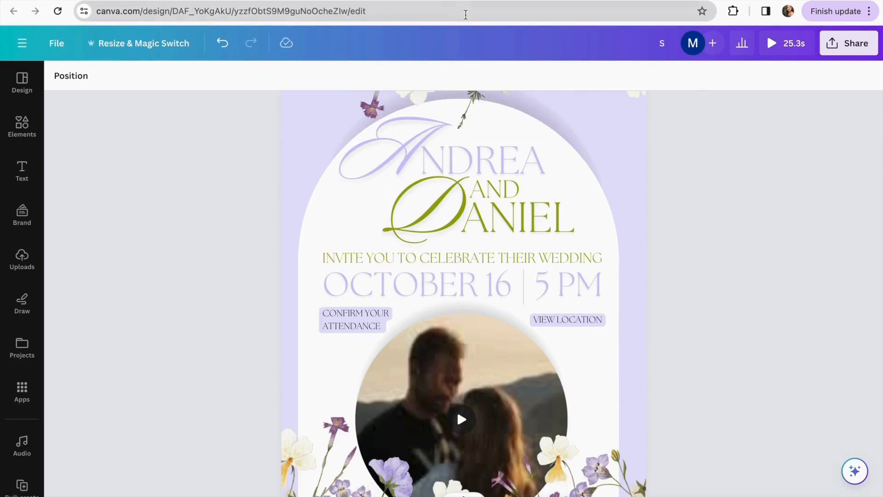
Open Walink in a new tab and paste 'I confirm my attendance' as the greeting
{"action": "key", "text": "super+t"}
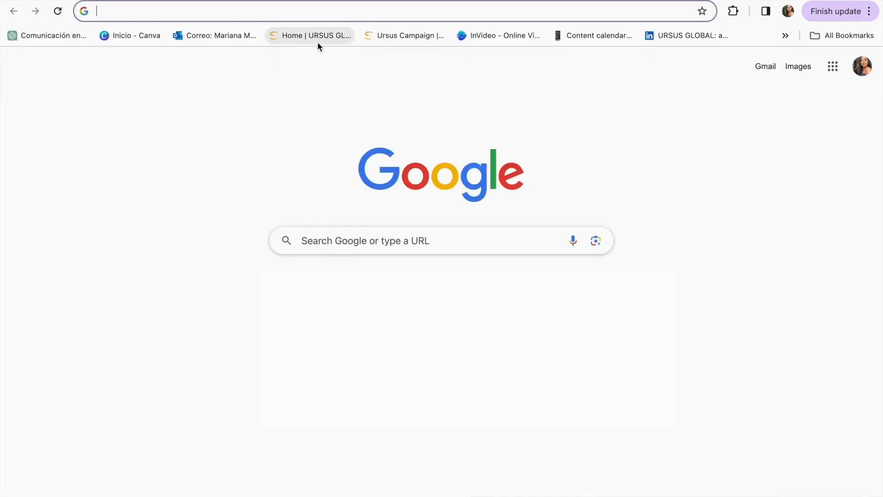
{"action": "type", "text": "wha"}
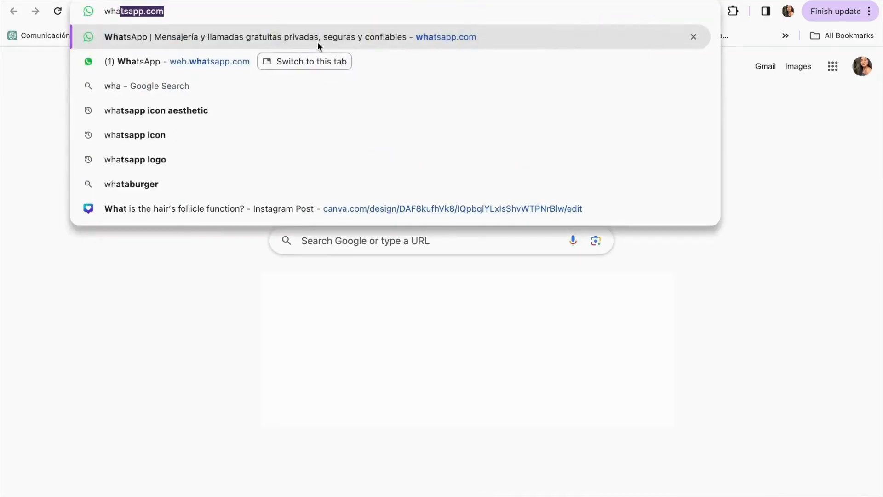
{"action": "type", "text": " l"}
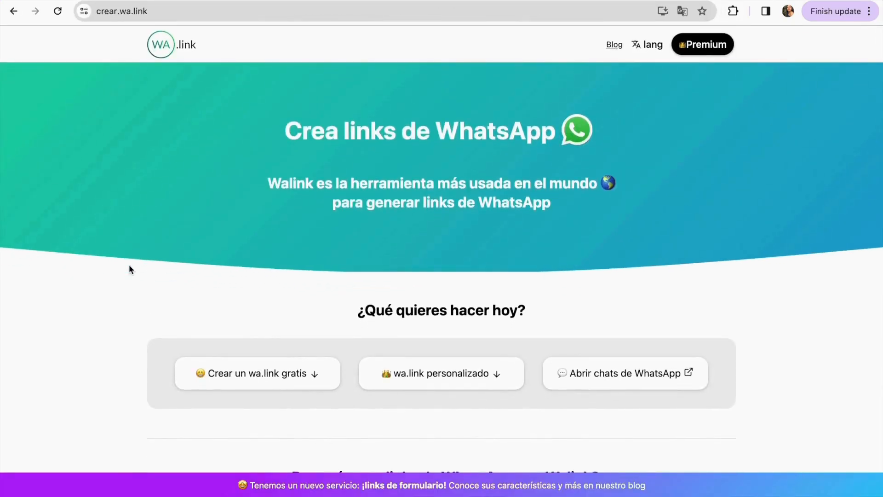
{"action": "scroll", "coordinate": [132, 272], "scroll_direction": "down", "scroll_amount": 10}
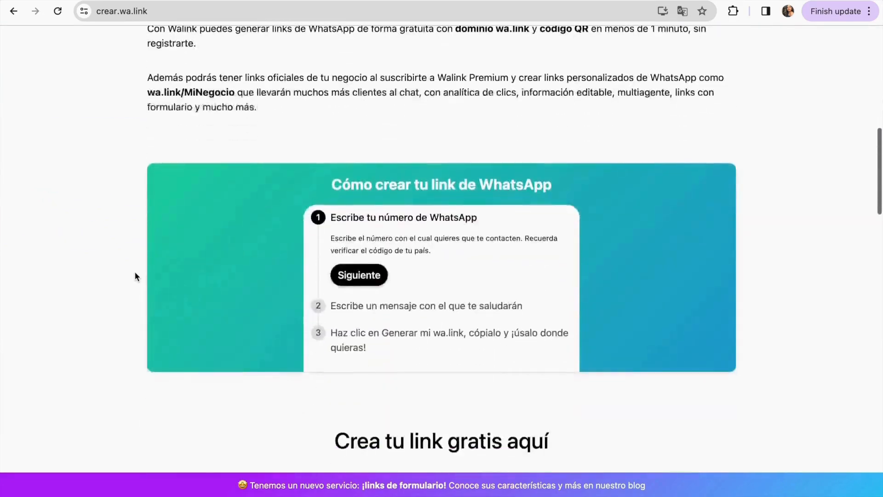
{"action": "scroll", "coordinate": [134, 276], "scroll_direction": "down", "scroll_amount": 8}
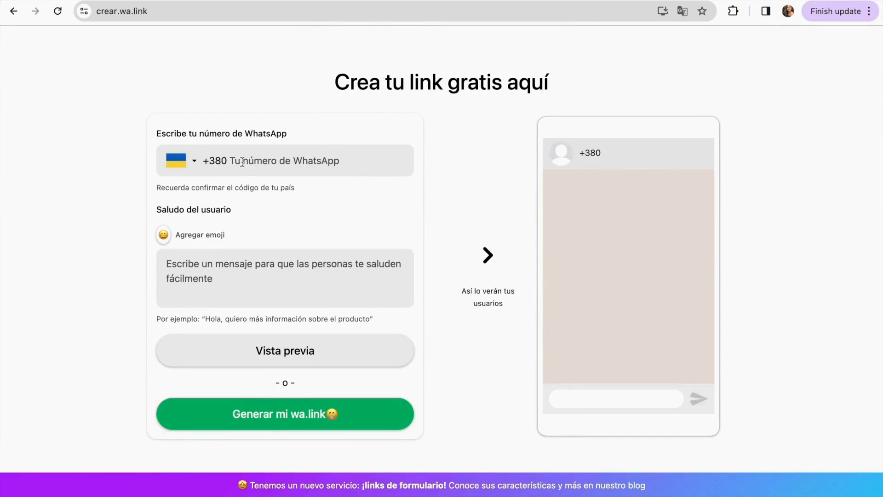
{"action": "scroll", "coordinate": [245, 204], "scroll_direction": "down", "scroll_amount": 1}
{"action": "left_click", "coordinate": [222, 242]}
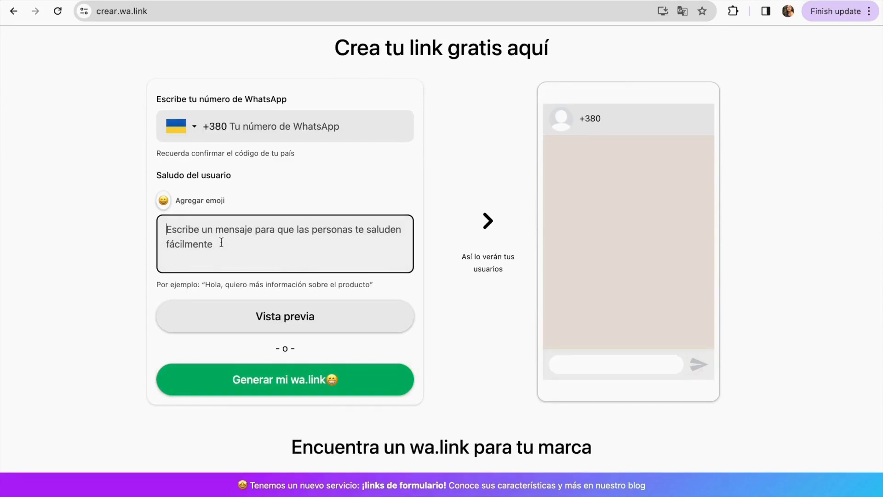
{"action": "type", "text": "I confirm my attendance"}
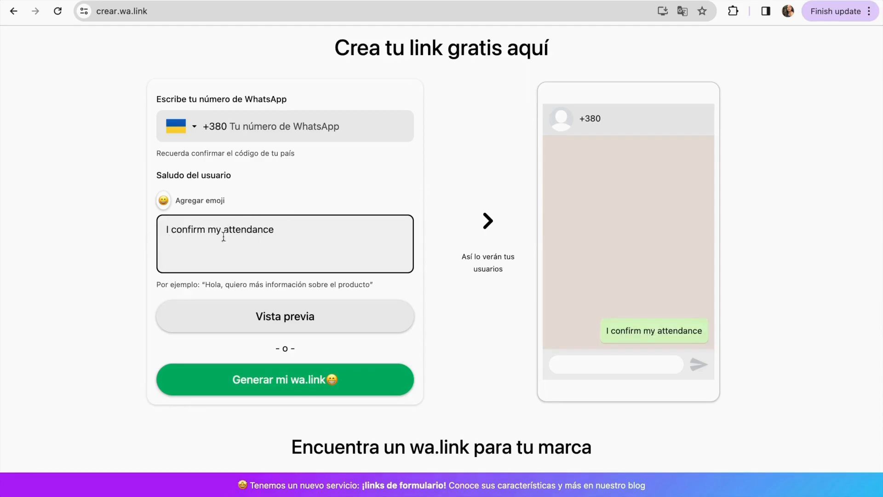
Append the ✨ Sparkles emoji to the greeting and click Generar mi wa.link
{"action": "left_click", "coordinate": [164, 203]}
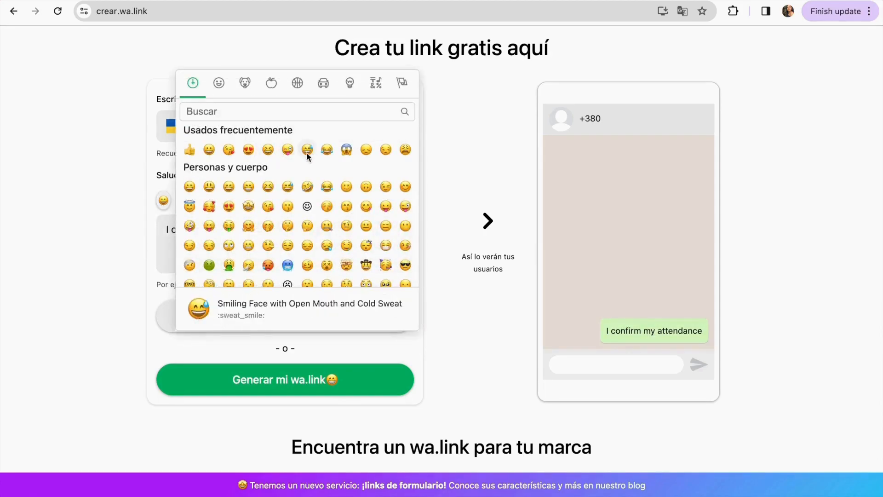
{"action": "left_click", "coordinate": [244, 111]}
{"action": "type", "text": "spai"}
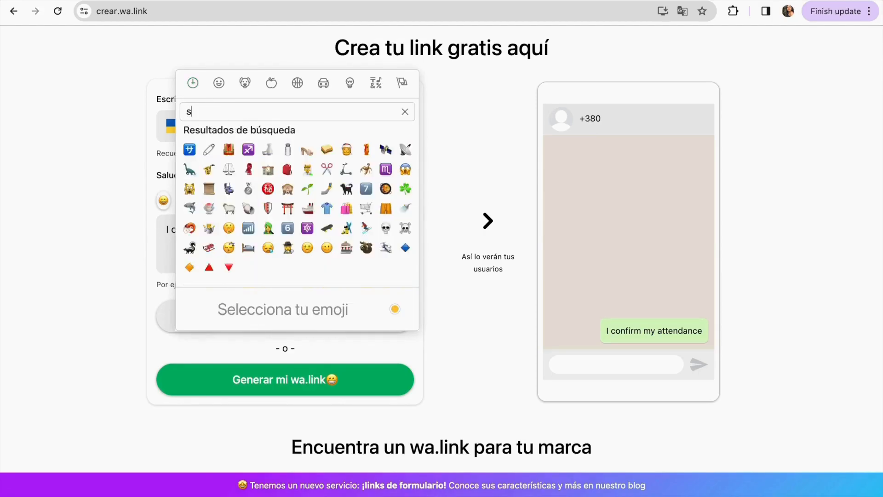
{"action": "key", "text": "BackSpace"}
{"action": "key", "text": "BackSpace"}
{"action": "type", "text": "a"}
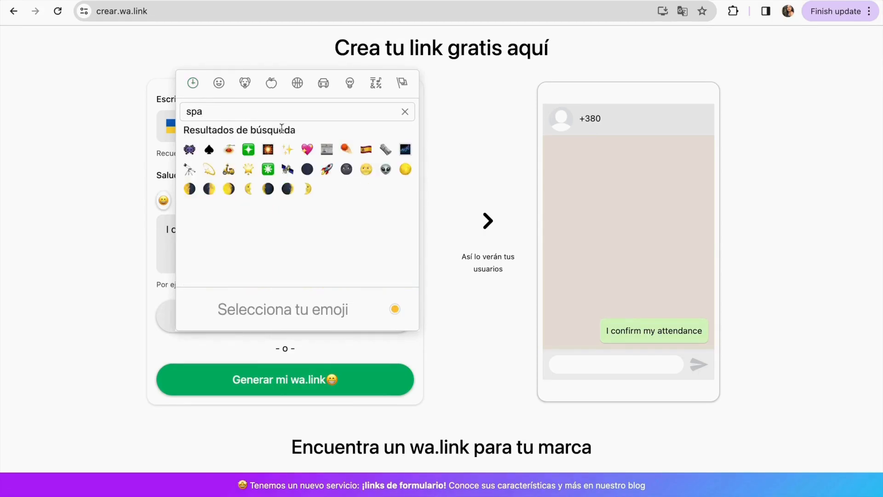
{"action": "left_click", "coordinate": [288, 150]}
{"action": "left_click", "coordinate": [117, 220]}
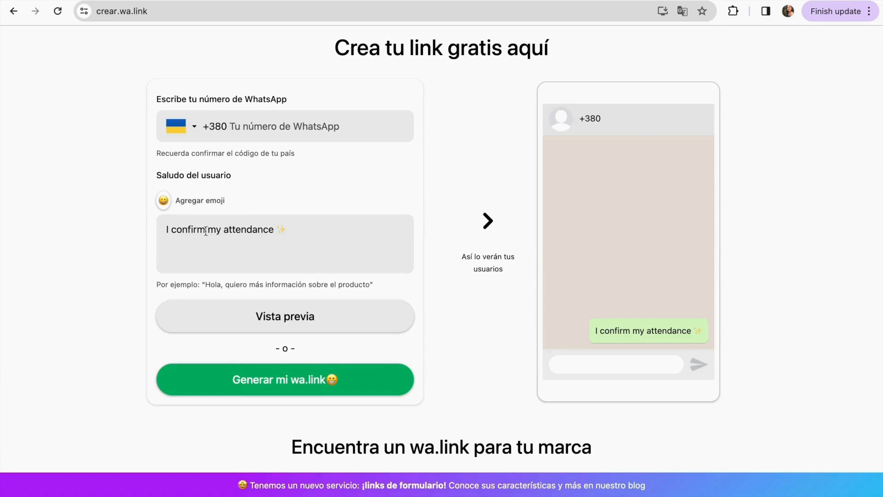
{"action": "scroll", "coordinate": [170, 276], "scroll_direction": "up", "scroll_amount": 1}
{"action": "scroll", "coordinate": [152, 329], "scroll_direction": "down", "scroll_amount": 1}
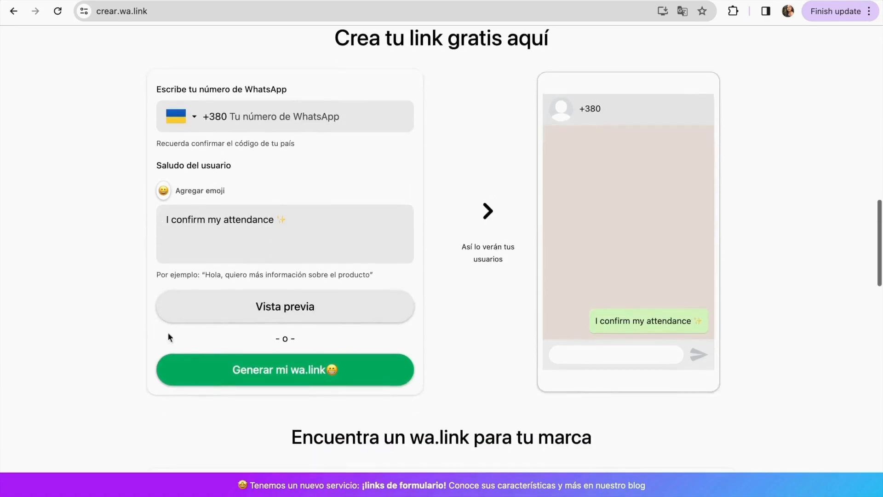
{"action": "left_click", "coordinate": [244, 377]}
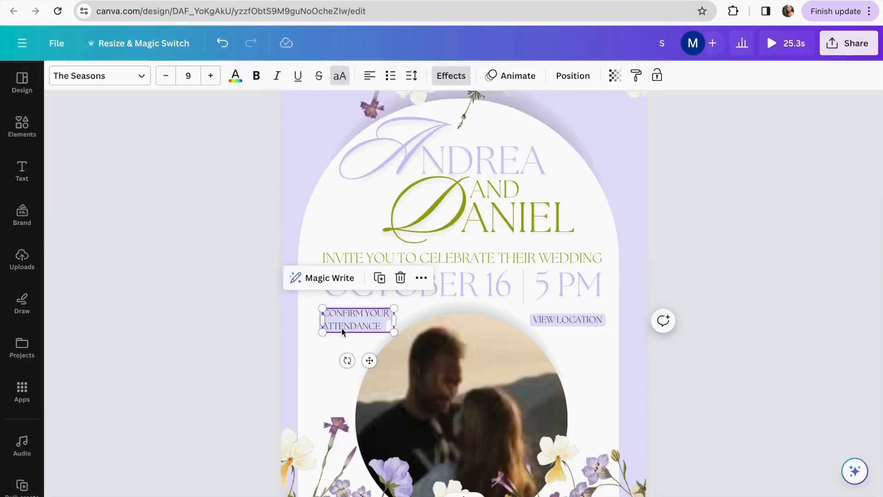
Open the Link entry for CONFIRM YOUR ATTENDANCE from its more-options menu, then dismiss it
{"action": "left_click", "coordinate": [268, 366]}
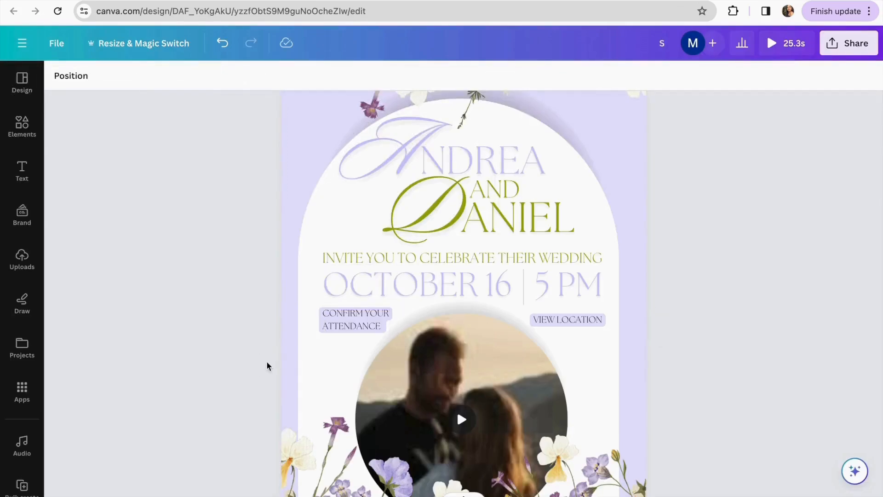
{"action": "left_click", "coordinate": [355, 326]}
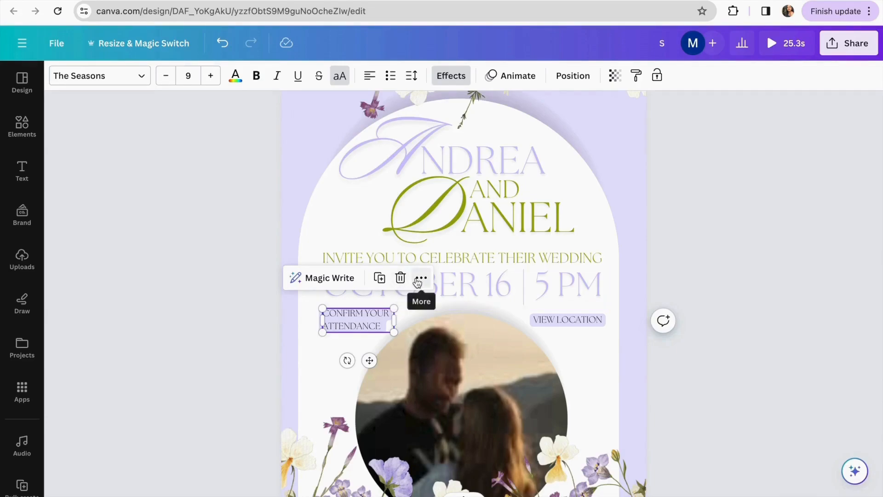
{"action": "left_click", "coordinate": [420, 277]}
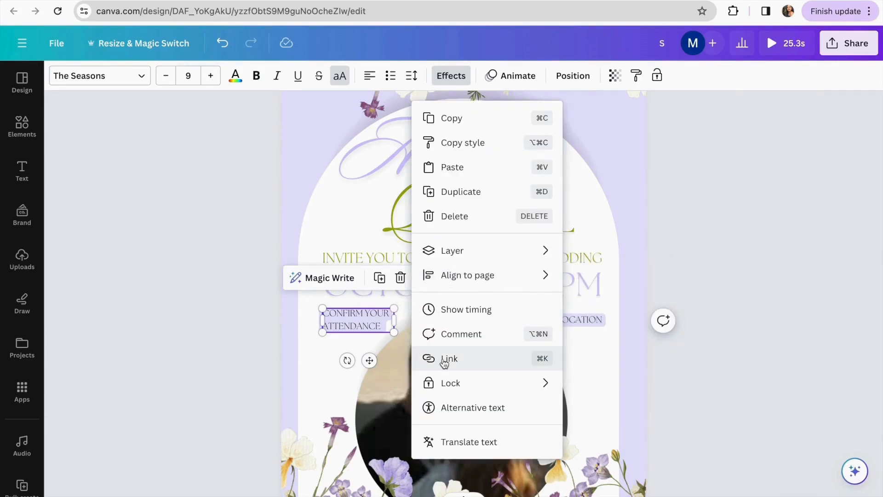
{"action": "left_click", "coordinate": [444, 360]}
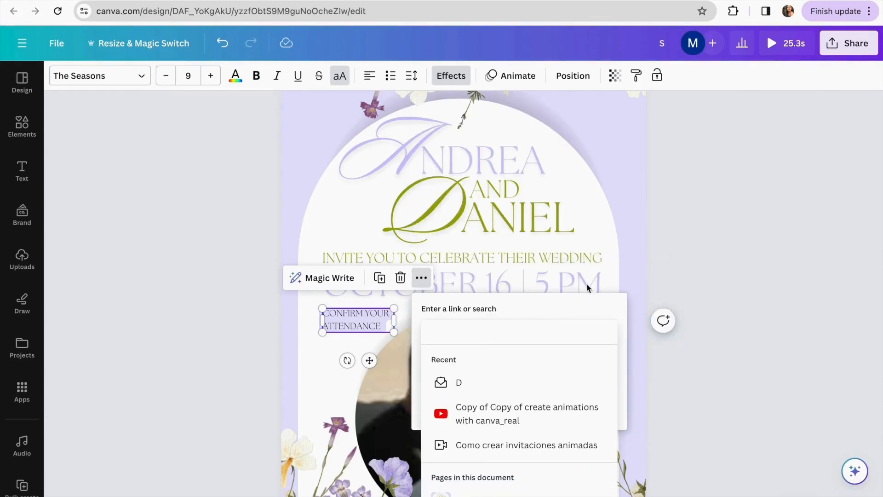
{"action": "left_click", "coordinate": [708, 177]}
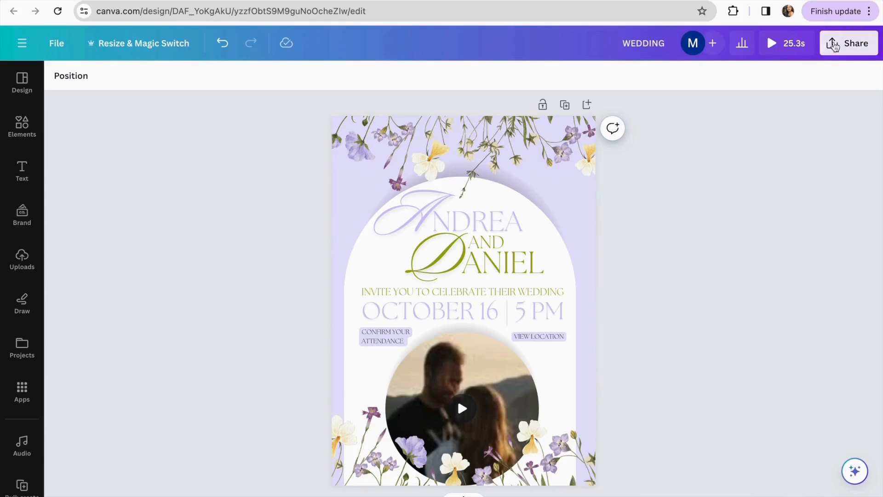
Create a public view link for the invitation and copy it
{"action": "left_click", "coordinate": [849, 47]}
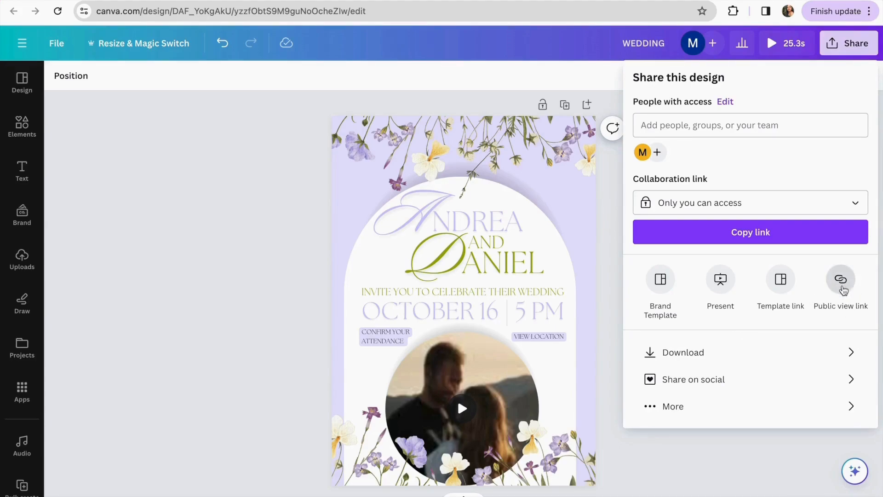
{"action": "left_click", "coordinate": [842, 288]}
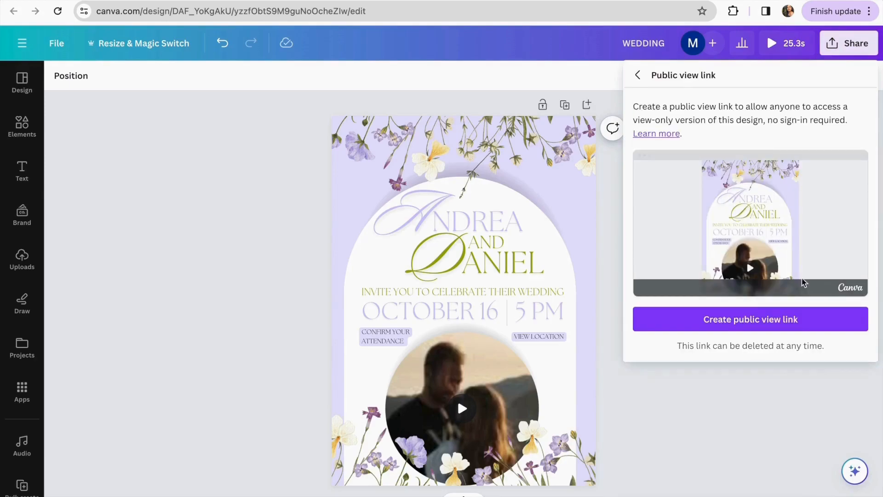
{"action": "left_click", "coordinate": [753, 325]}
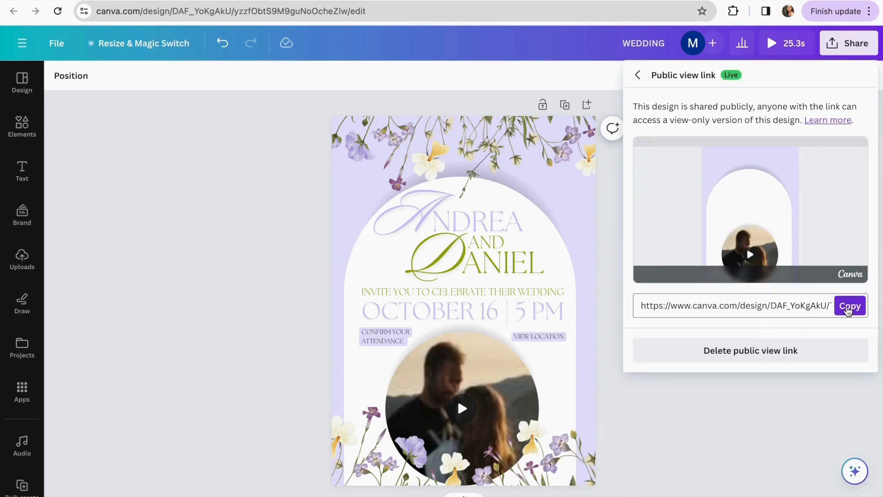
{"action": "left_click", "coordinate": [849, 307]}
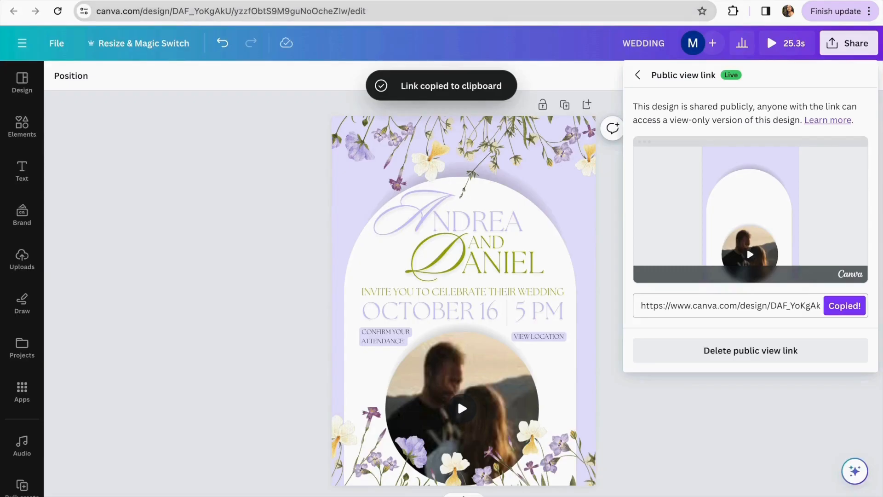
Load the copied public view link in a new browser tab
{"action": "key", "text": "super+t"}
{"action": "key", "text": "super+v"}
{"action": "key", "text": "Return"}
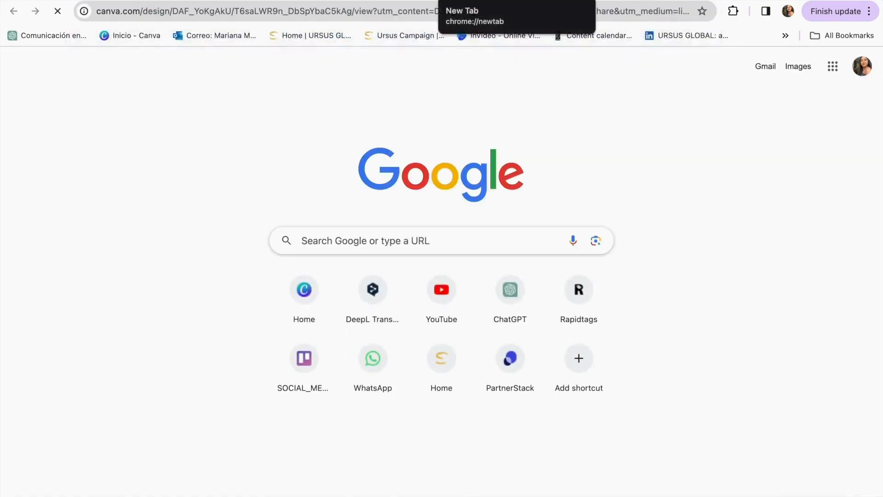